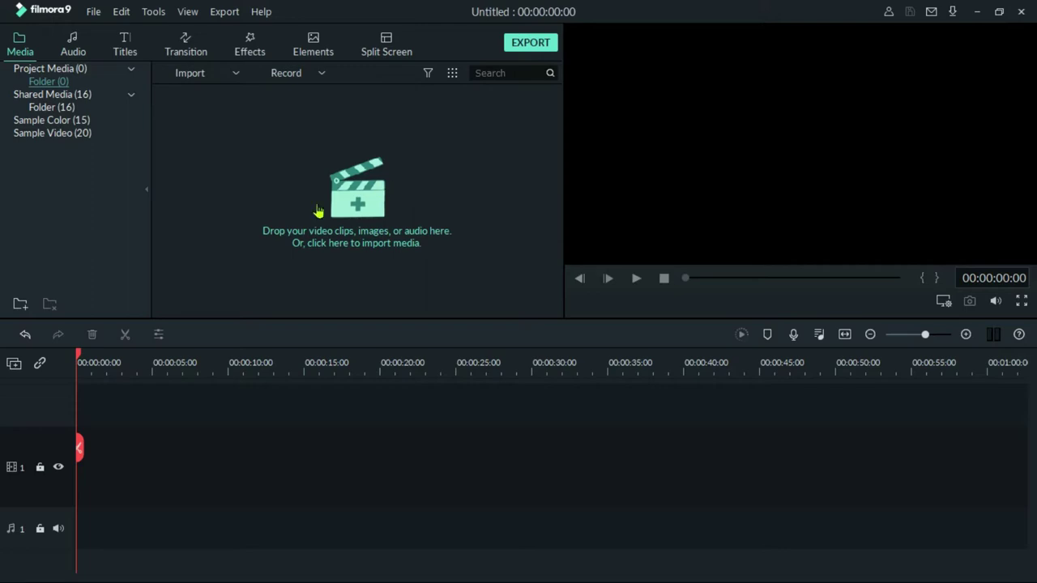
Step: Import the green video file from Local Disk (D:) into the project media folder
left_click(355, 204)
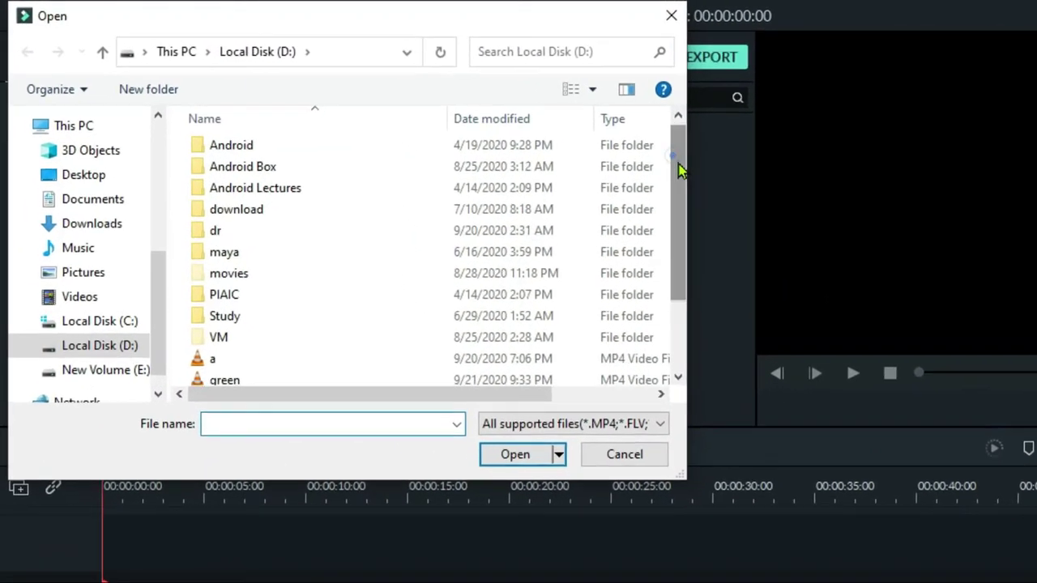
left_click_drag(503, 128, 503, 158)
left_click_drag(785, 245, 780, 255)
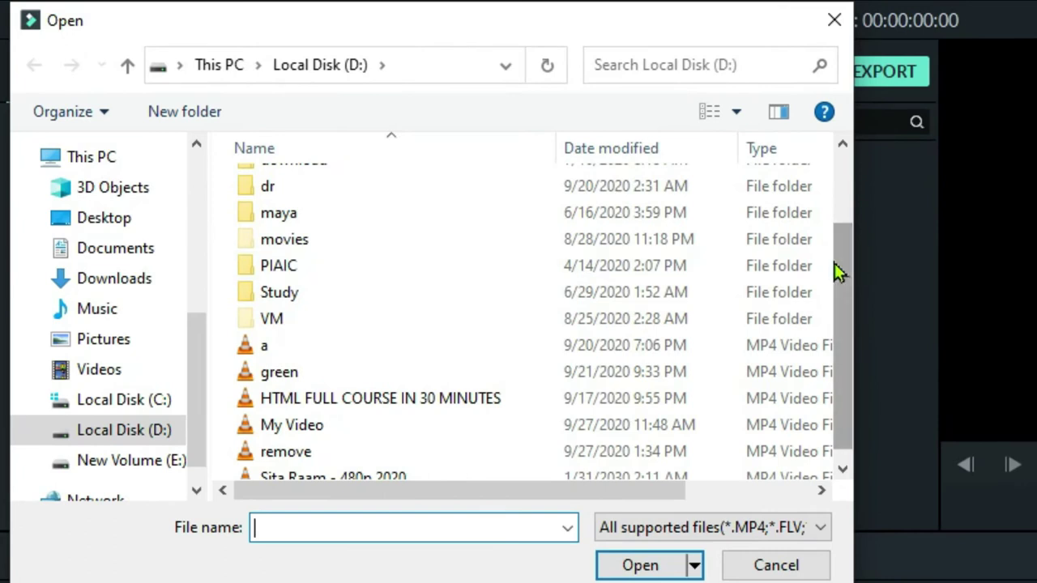
left_click(149, 441)
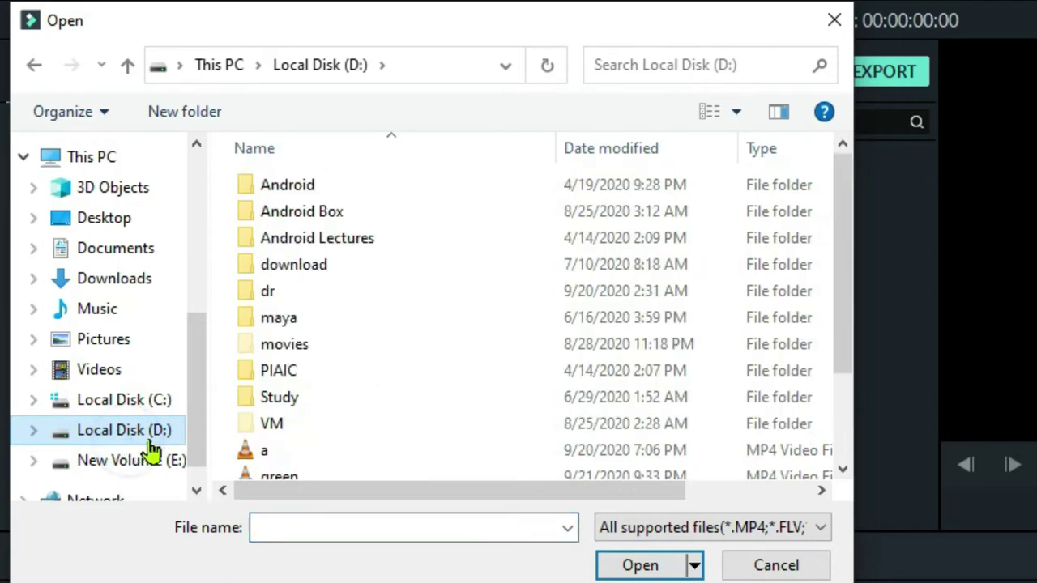
scroll(465, 324, "down", 2)
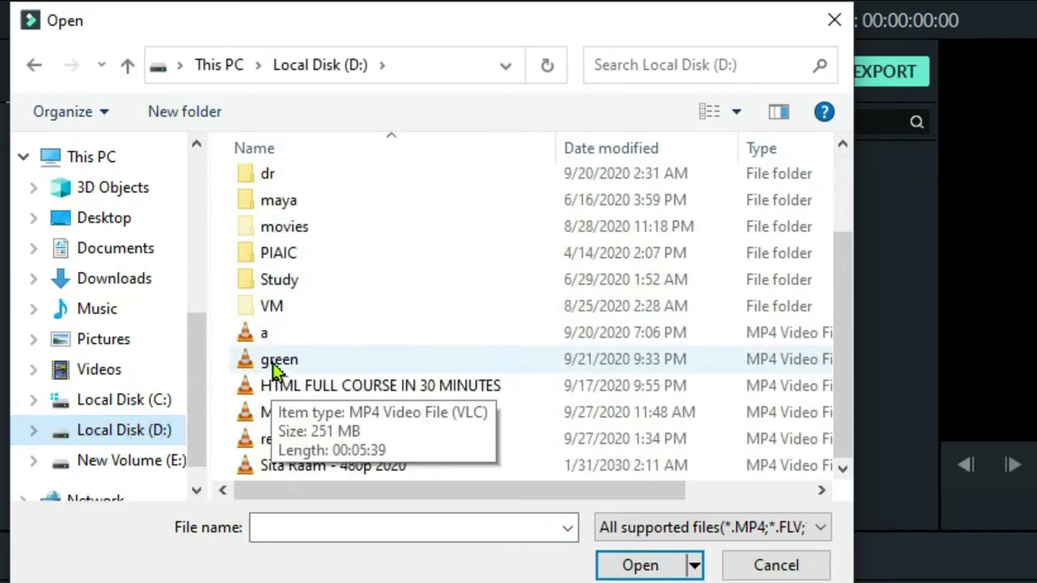
double_click(308, 362)
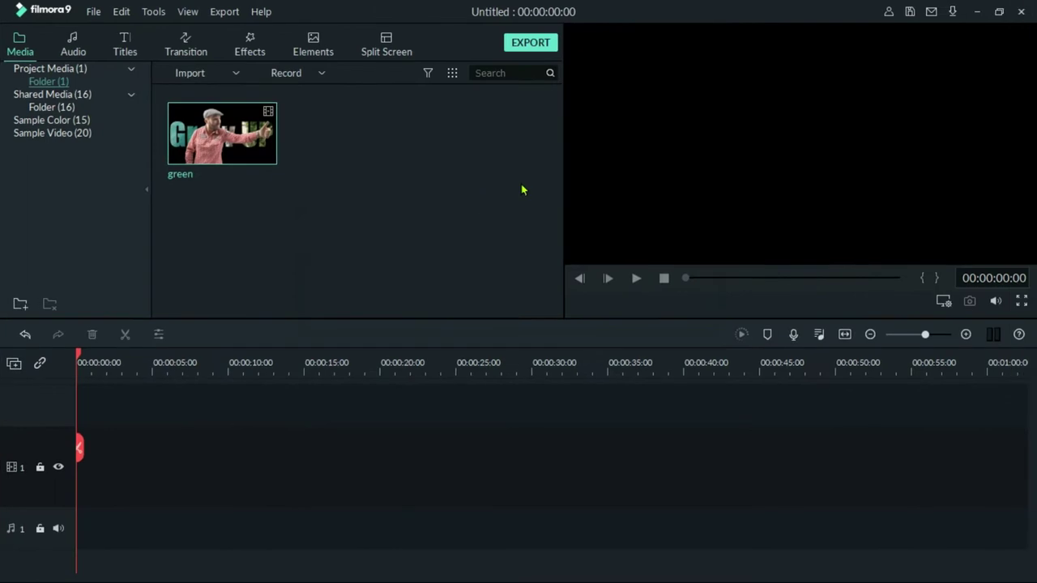
left_click(395, 137)
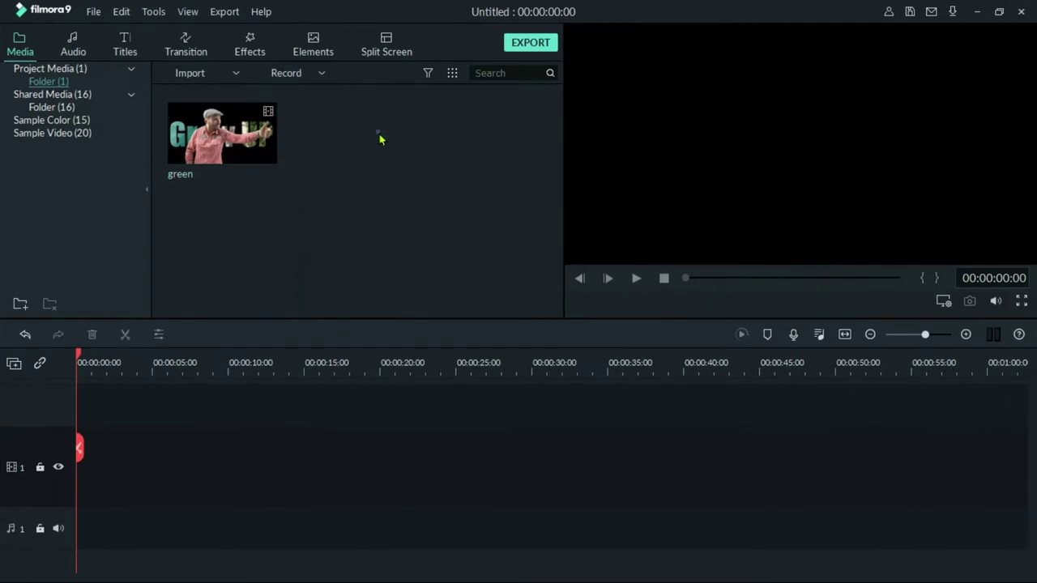
Step: Try placing the green clip at the start of video track 1 and undo the placement
left_click_drag(258, 138, 62, 465)
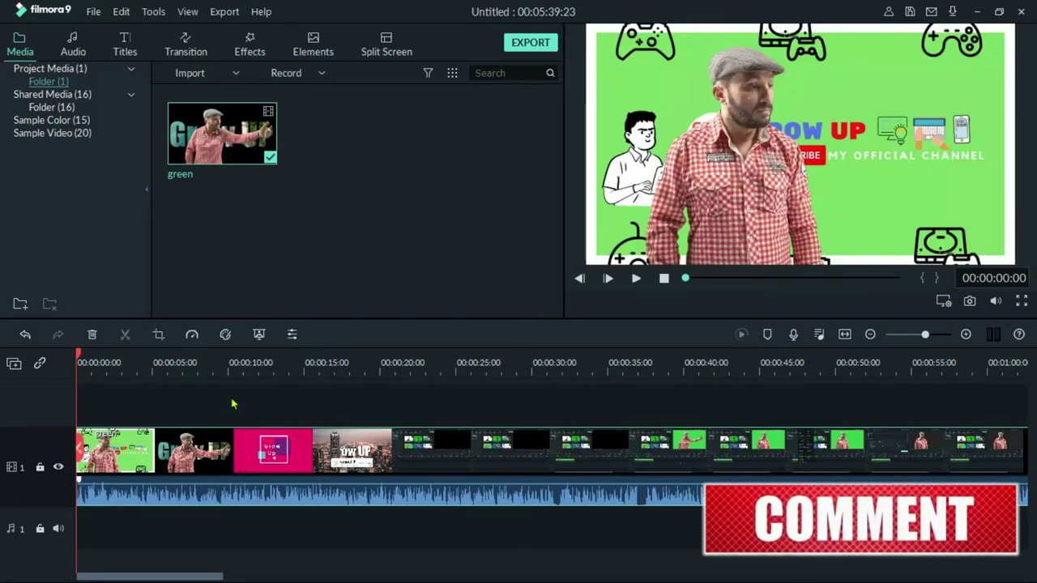
left_click(216, 442)
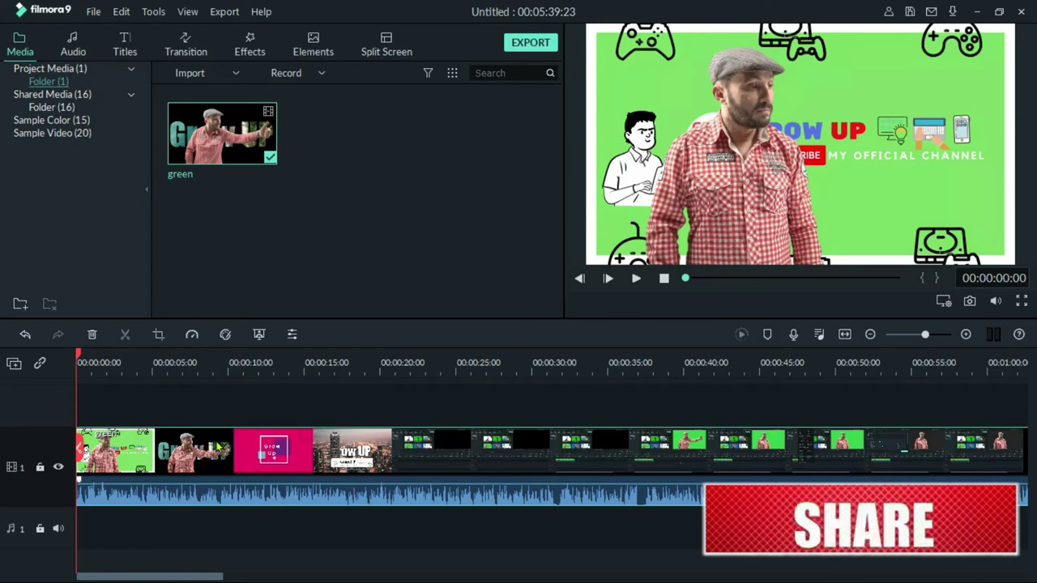
key("ctrl+z")
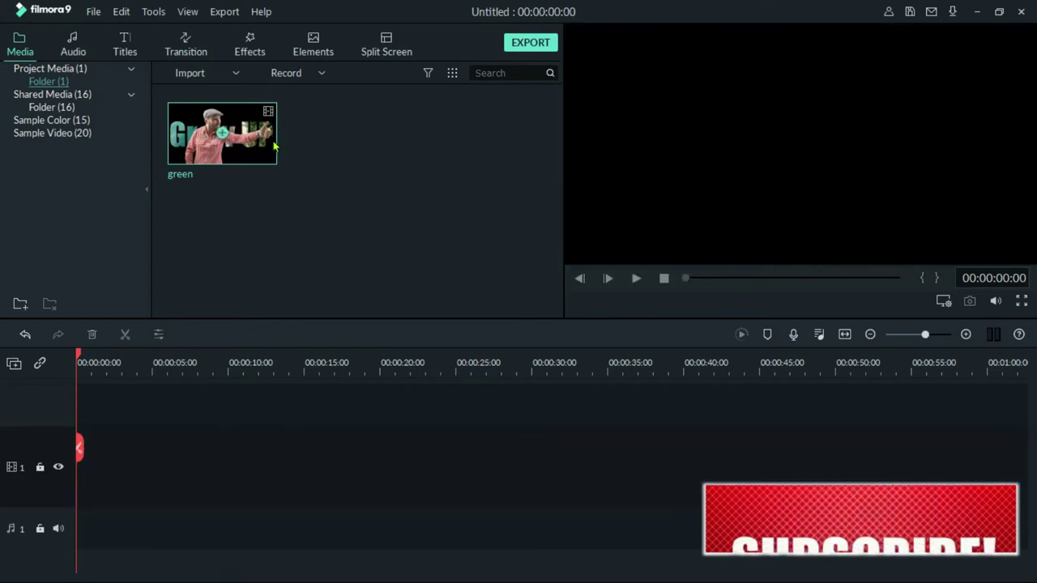
Step: Add the green clip from the project media to the start of video track 1
left_click(221, 135)
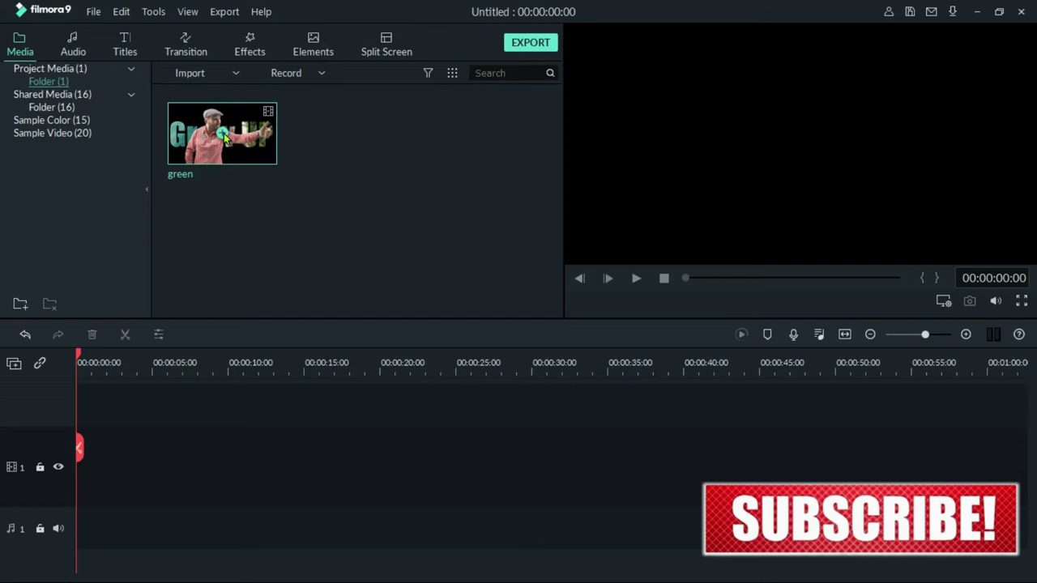
key("ctrl+y")
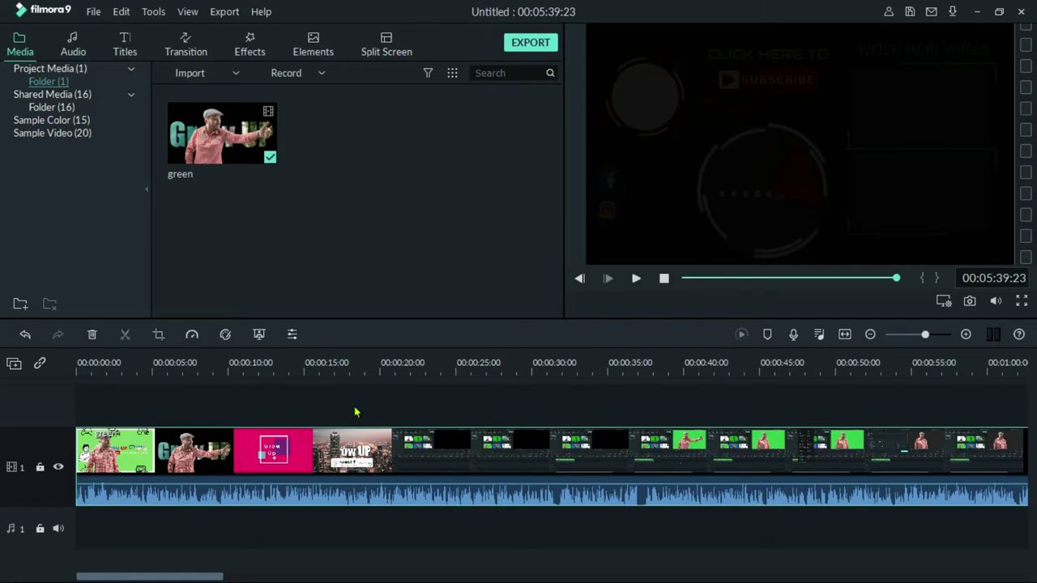
Step: Detach the audio from the green clip and check that video and audio can be selected separately
right_click(258, 452)
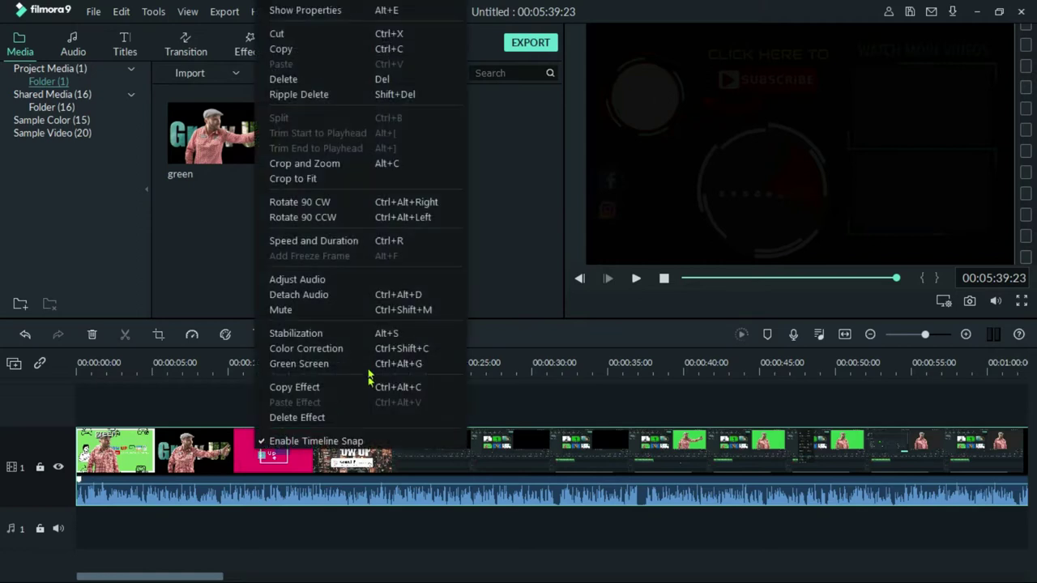
left_click(354, 296)
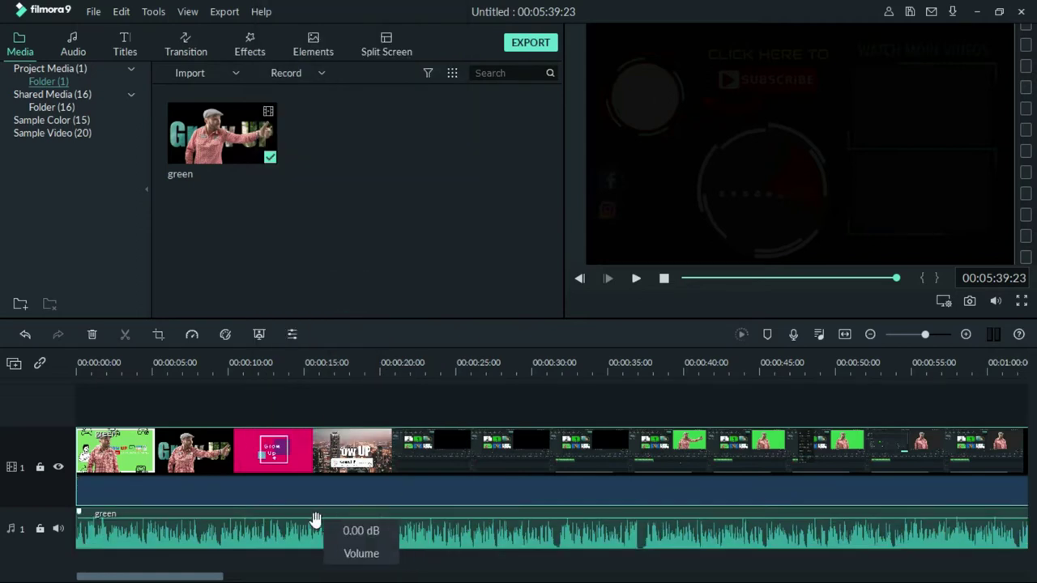
left_click(303, 536)
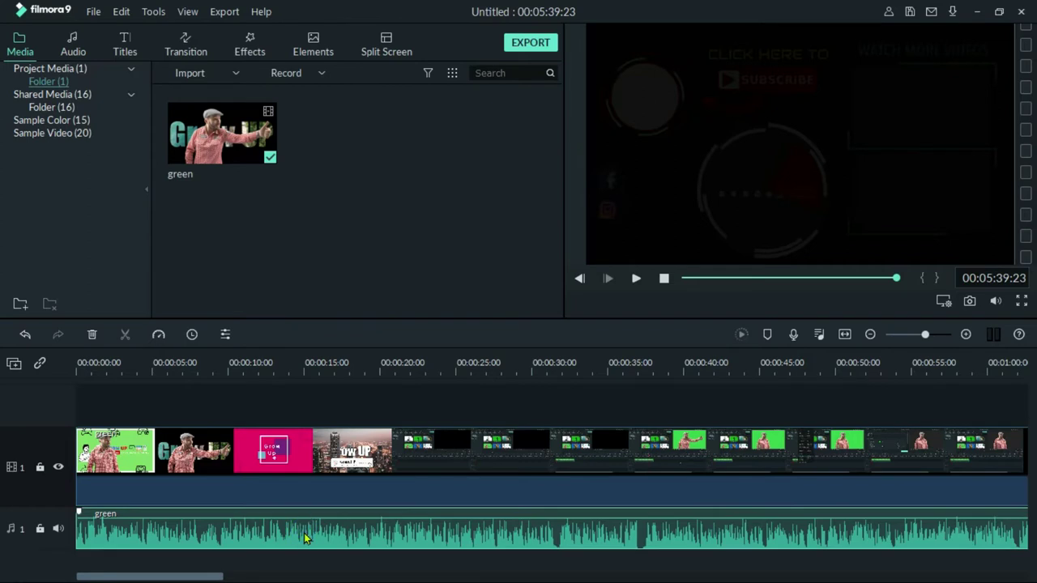
left_click(364, 447)
Step: Try deleting the detached green audio clip from audio track 1 and undo the deletion
left_click(367, 537)
key("Delete")
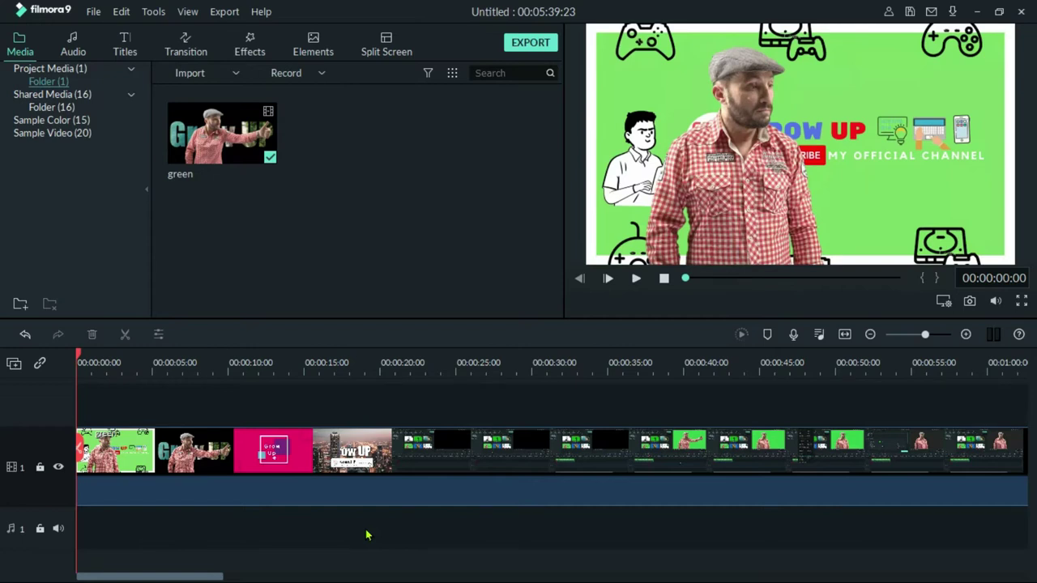
key("ctrl+z")
left_click(369, 394)
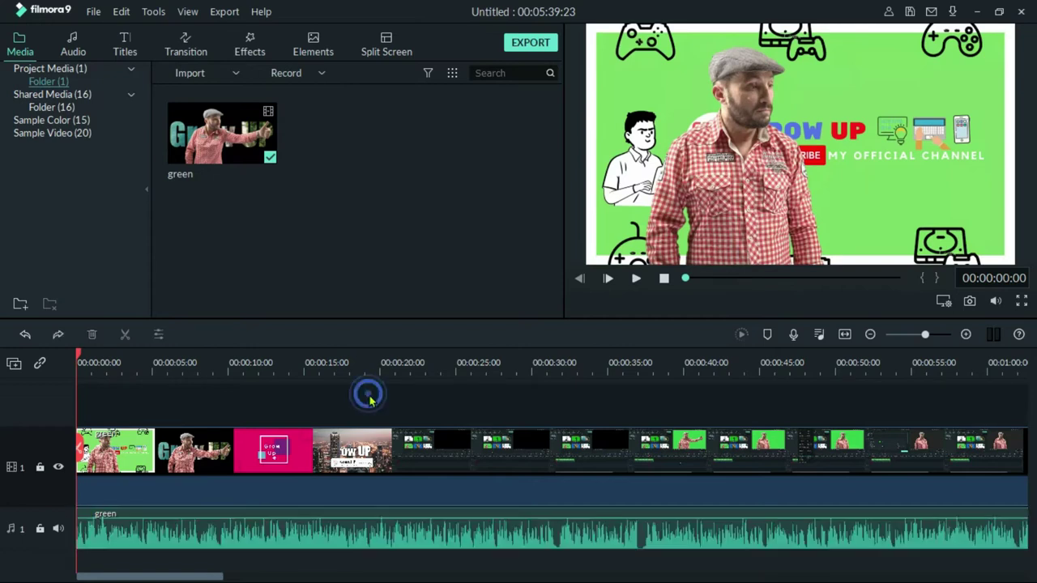
Step: Split the green video and its detached audio at 00:00:04:02
left_click_drag(181, 362, 138, 362)
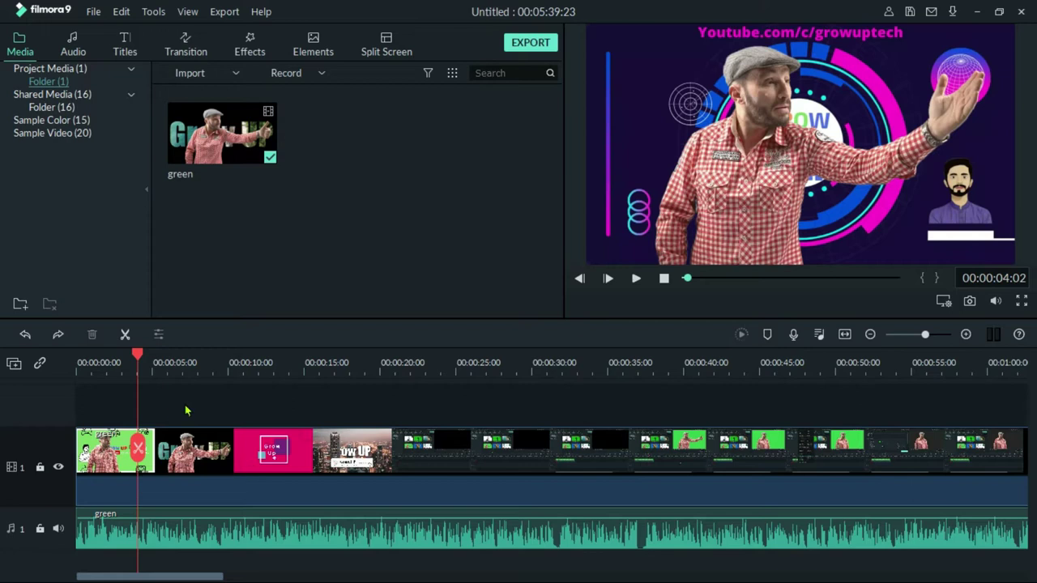
left_click(139, 446)
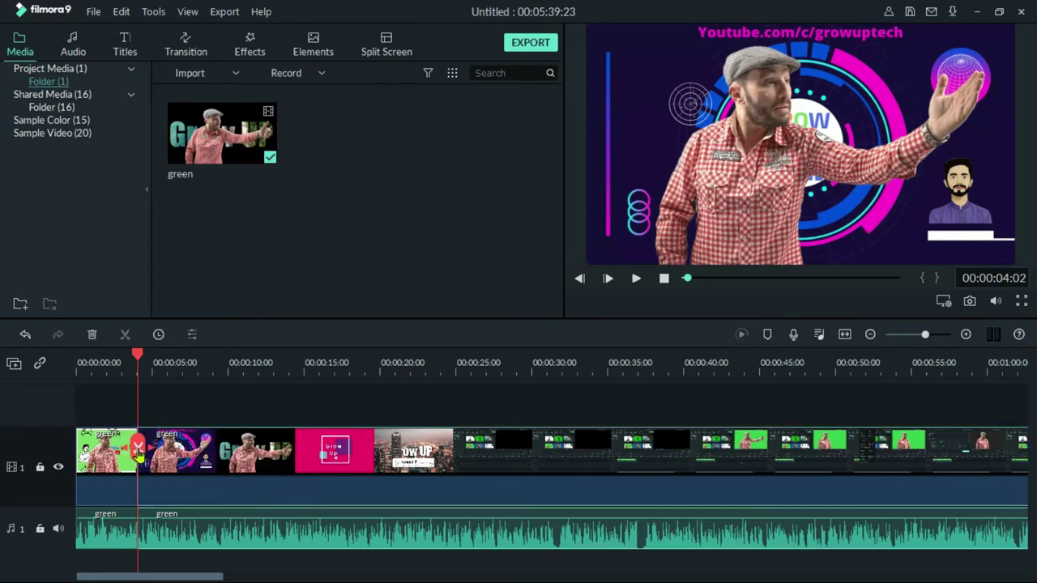
left_click(190, 366)
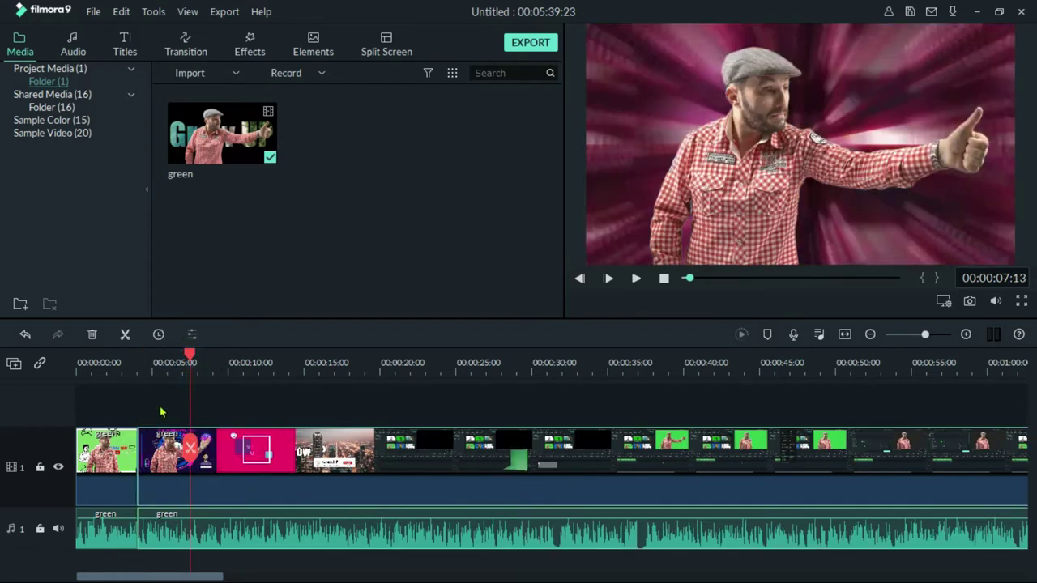
Step: Try deleting the selected section of the split green clip and undo the deletion
left_click_drag(322, 412, 360, 569)
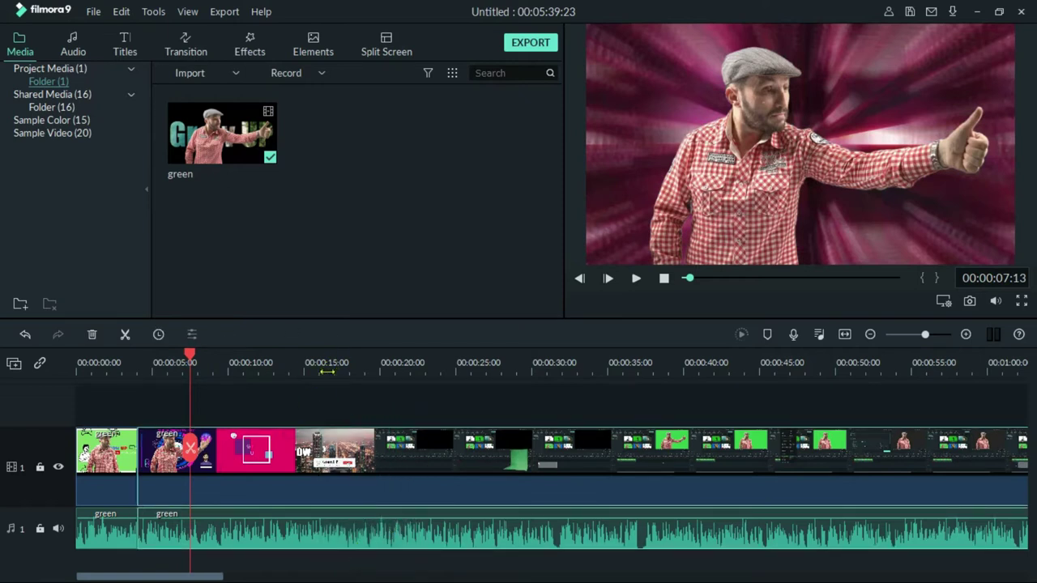
key("Delete")
key("ctrl+z")
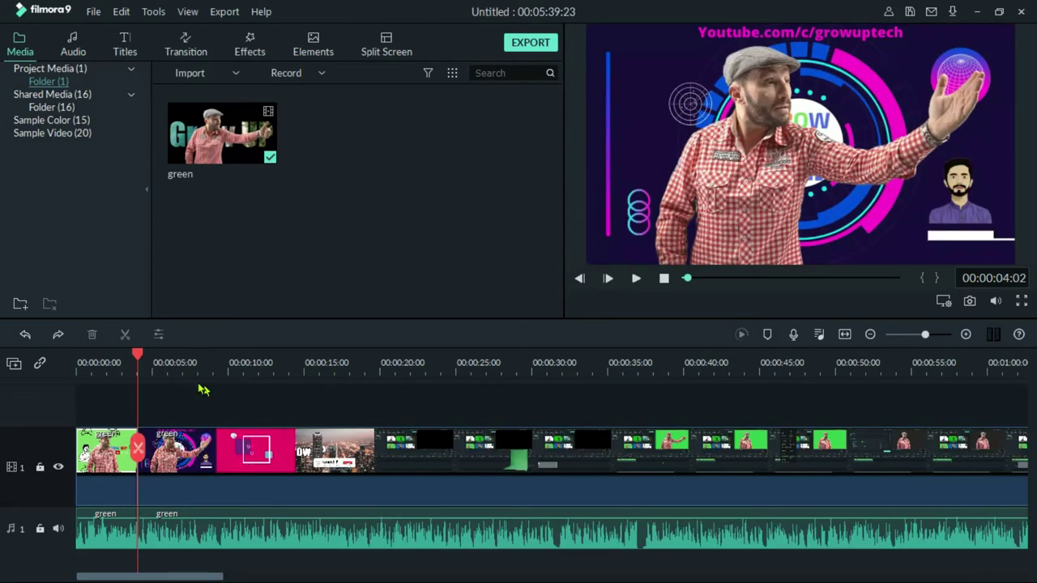
Step: Split the green video and its detached audio again at 00:00:08:12
left_click(197, 362)
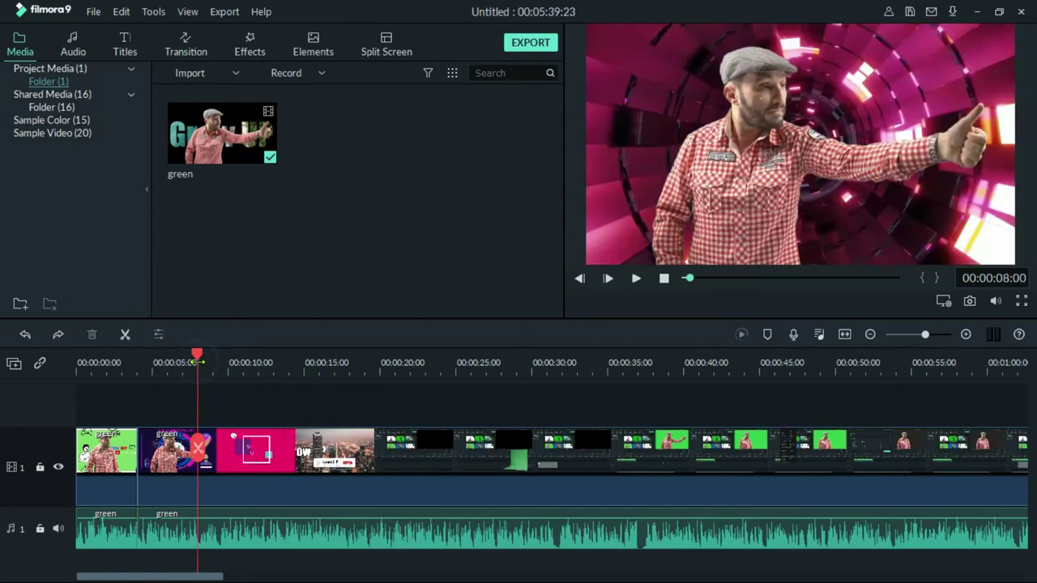
left_click(205, 363)
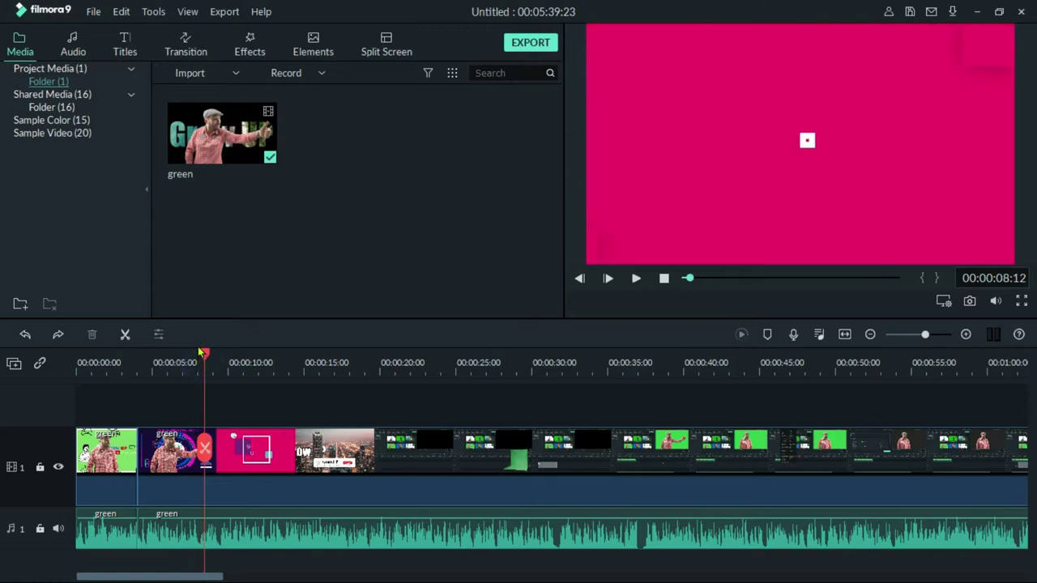
left_click(205, 448)
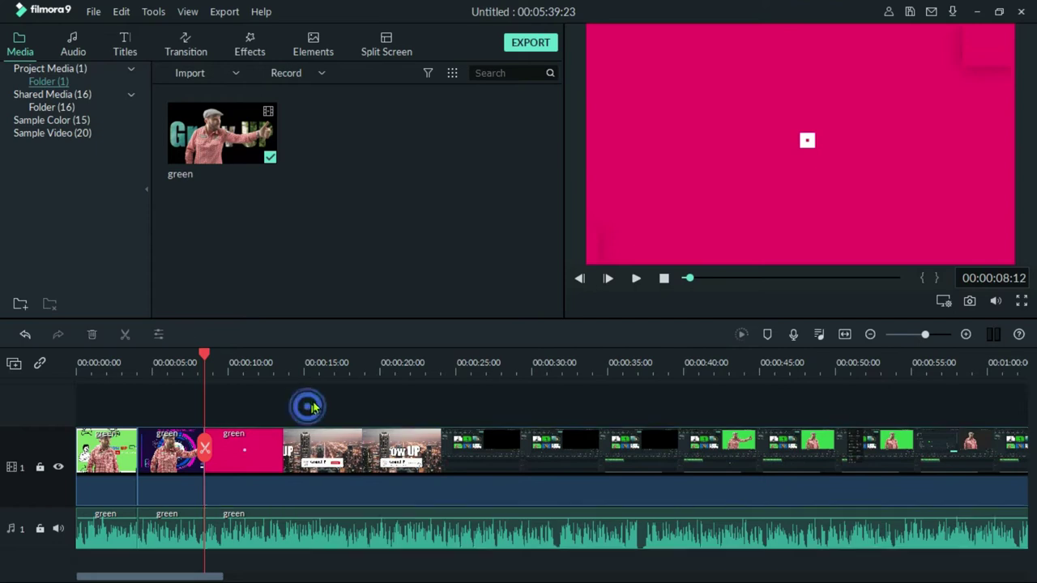
Step: Delete only the video section between 00:00:04:02 and 00:00:08:12 from video track 1
left_click(169, 544)
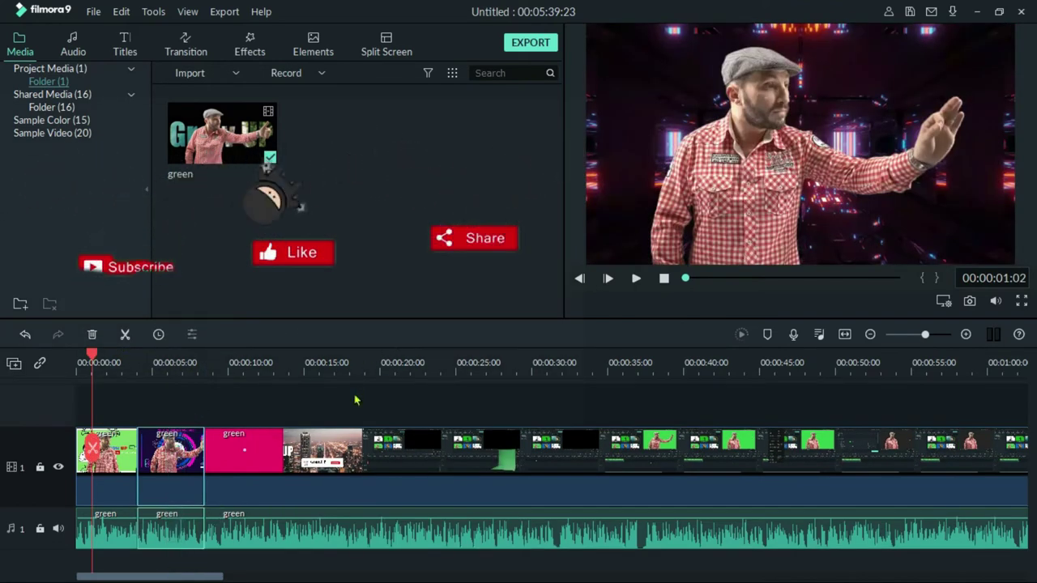
left_click(284, 393)
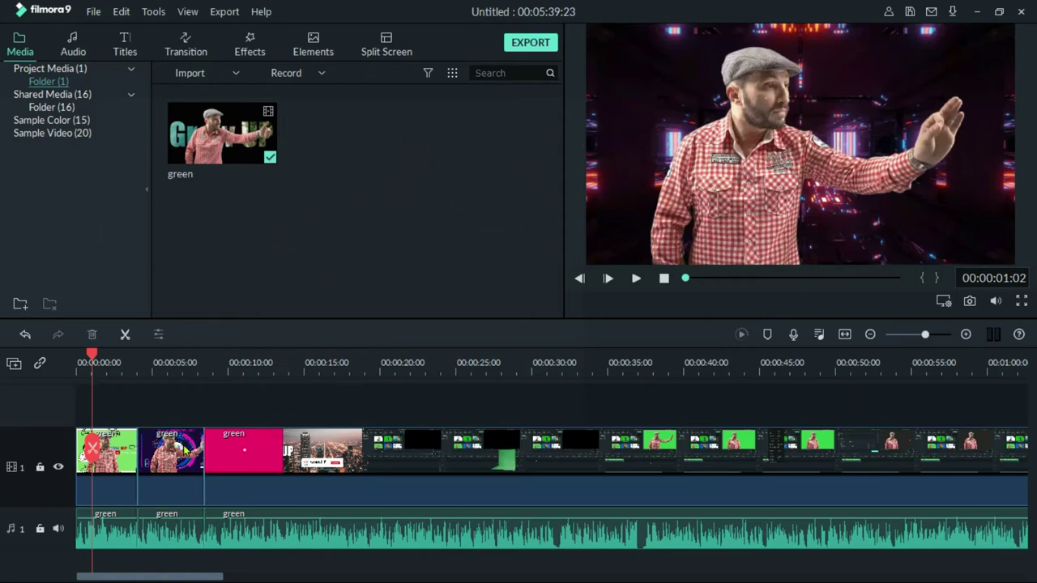
left_click(183, 445)
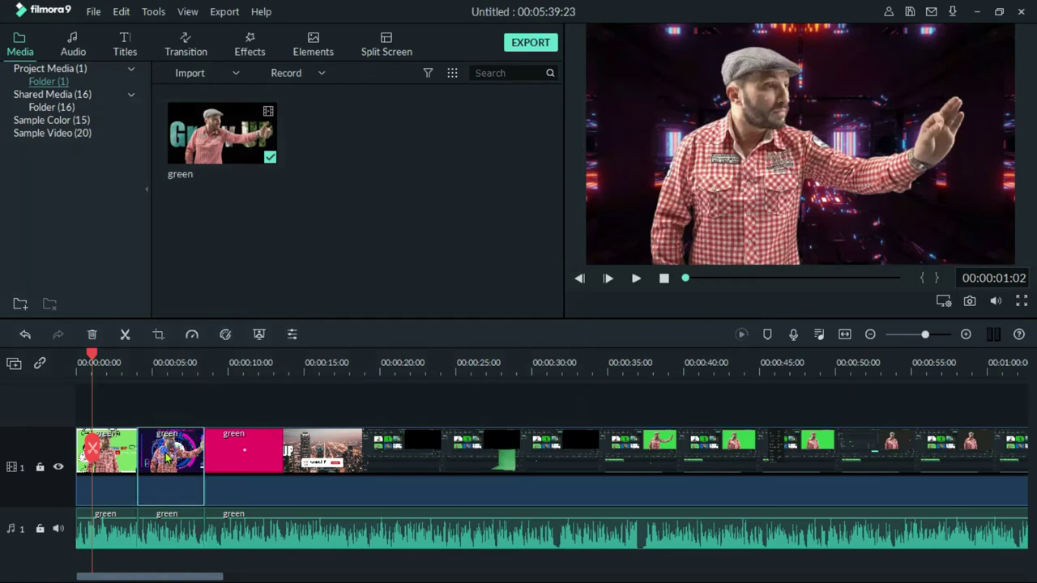
key("Delete")
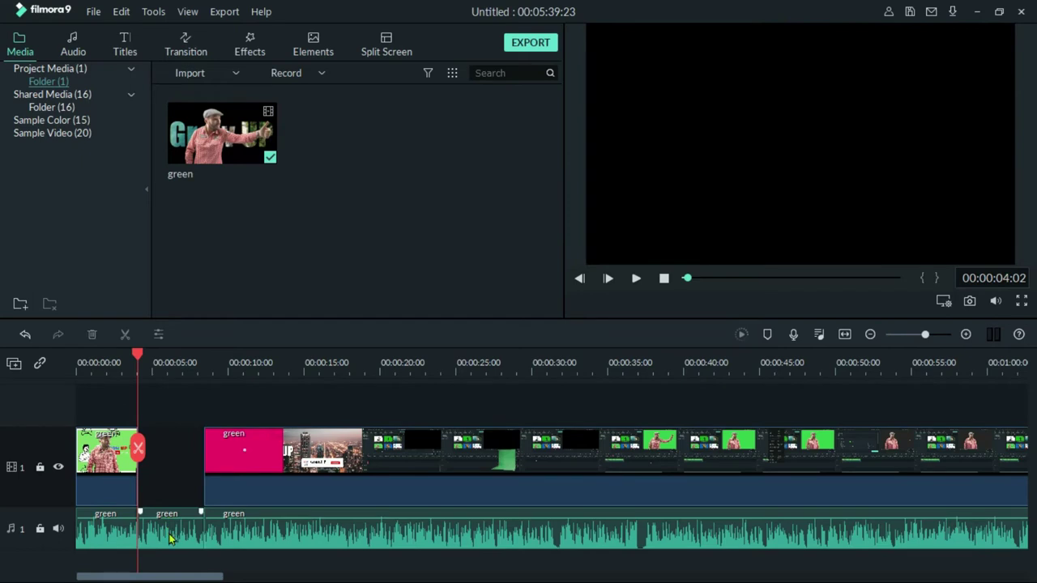
Step: Try moving the remaining video section earlier to close the gap, and undo the edits back to the unsplit clip
left_click(261, 445)
left_click_drag(260, 445, 187, 443)
key("ctrl+z")
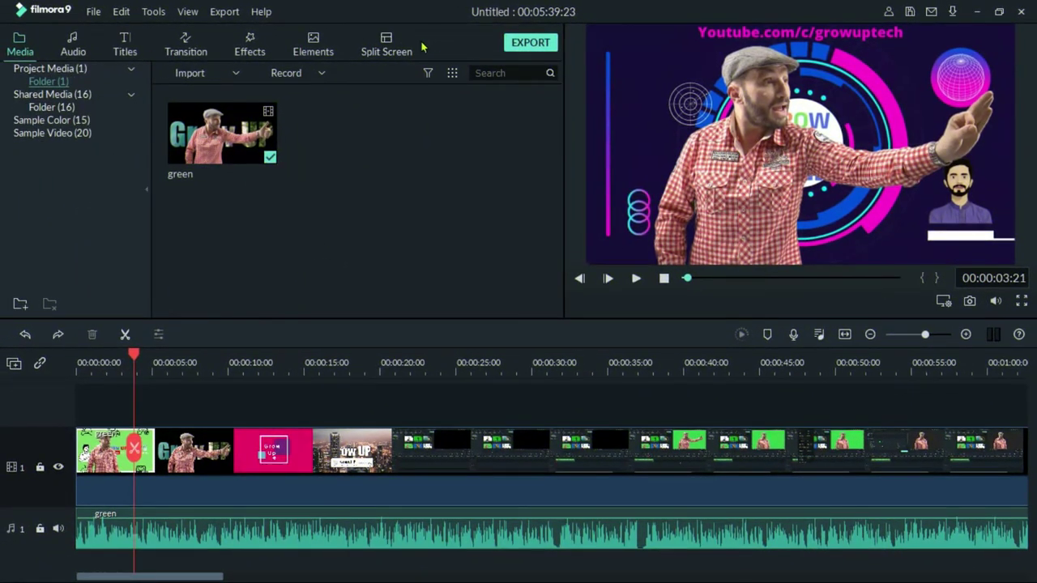
Step: Try adding the Car Horn sound effect to audio track 2 at 00:00:04:24 and delete it again
left_click(73, 46)
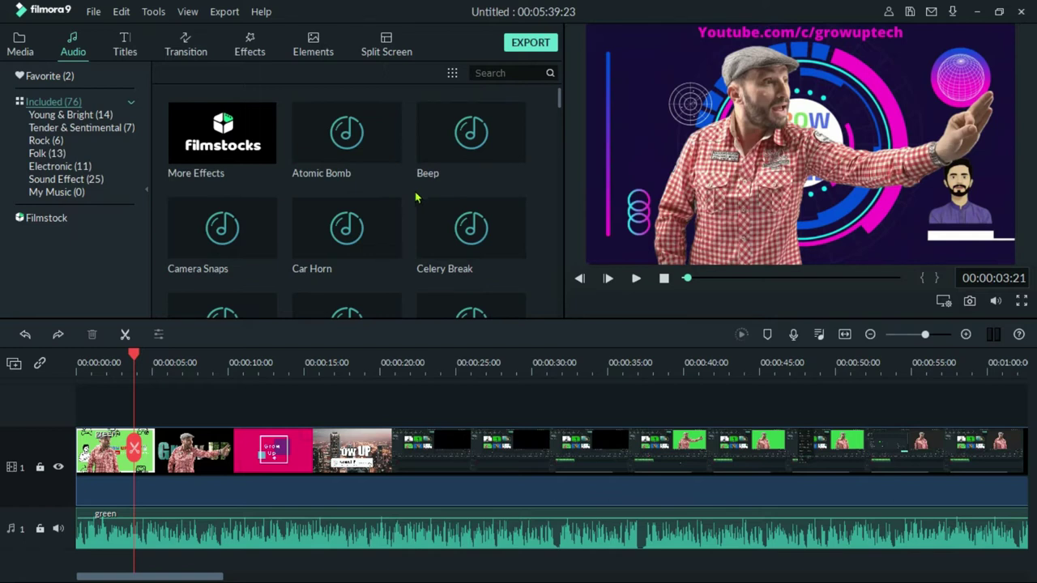
left_click_drag(387, 212, 154, 560)
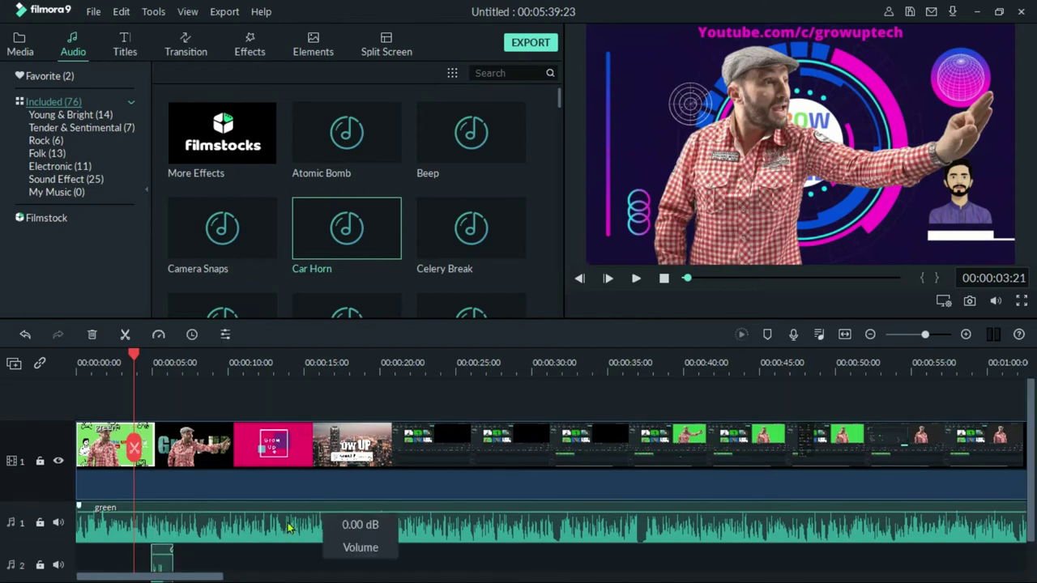
key("Delete")
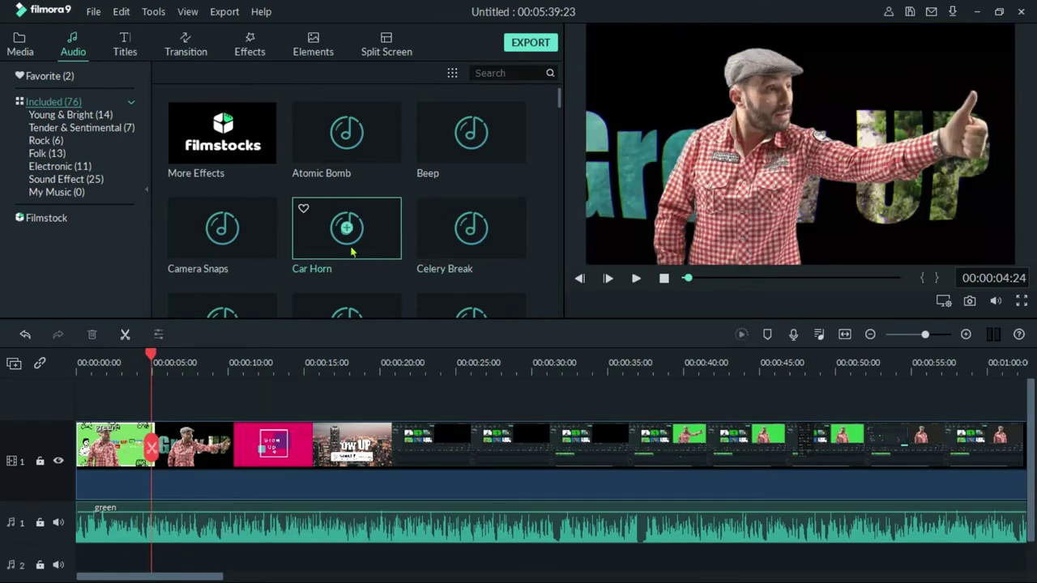
Step: Preview the Car Horn sound effect and browse the Tender & Sentimental music category
double_click(364, 222)
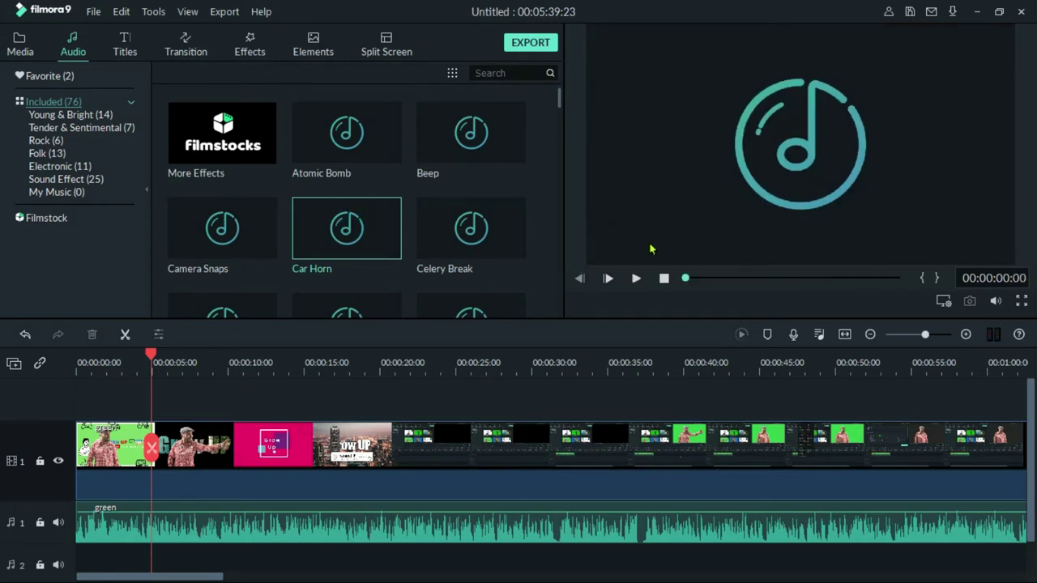
left_click(121, 128)
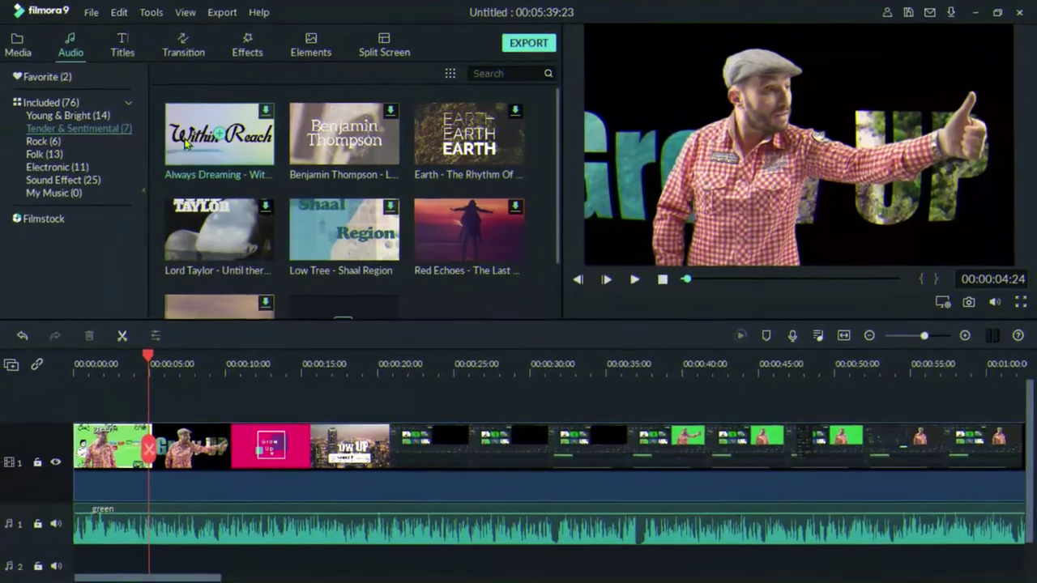
Step: Browse the title library and place Title 5 on a new track above the video, starting at 00:00:04:24
left_click(129, 51)
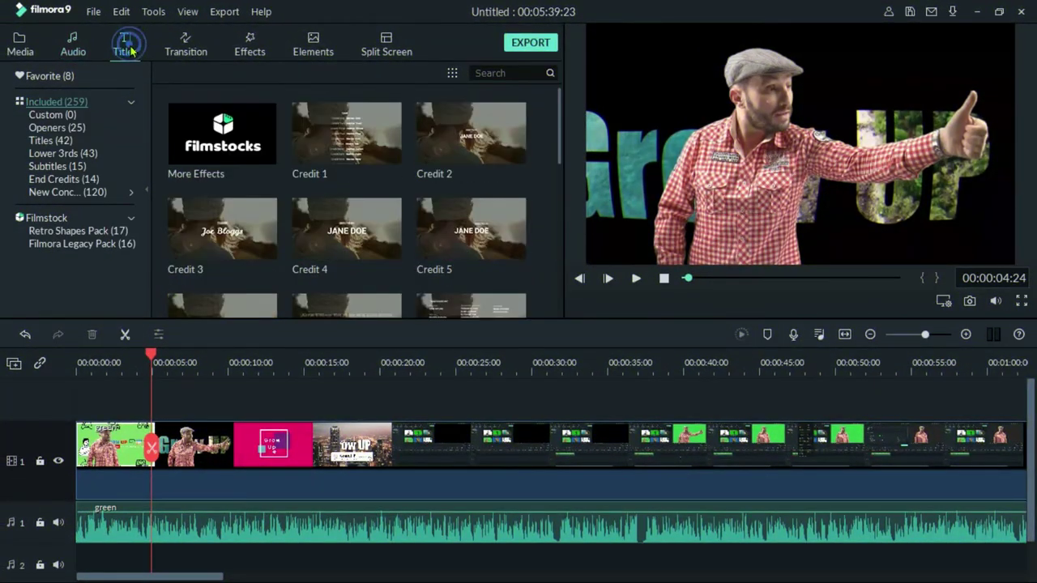
scroll(322, 232, "down", 15)
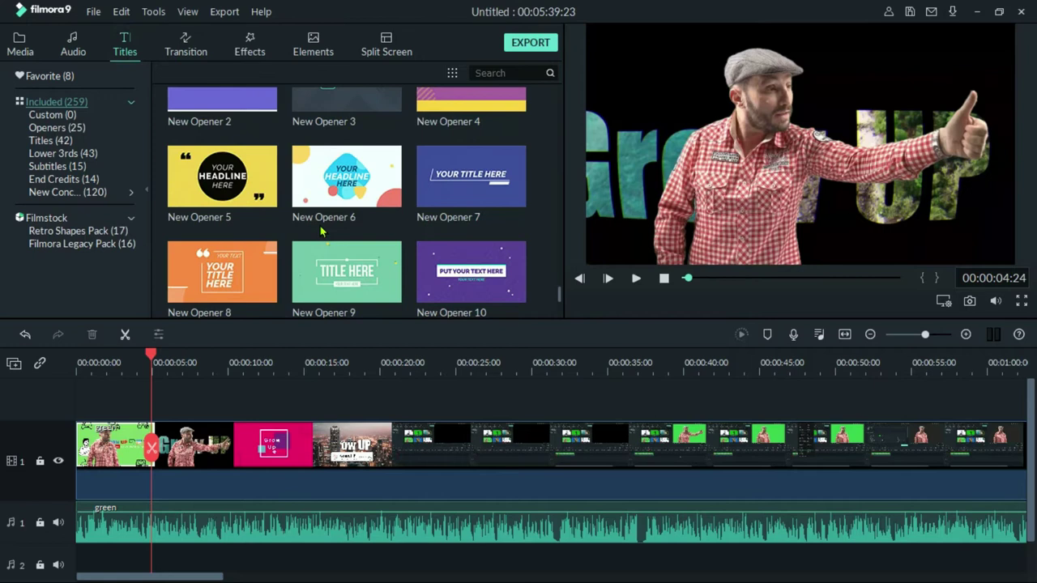
scroll(320, 231, "down", 10)
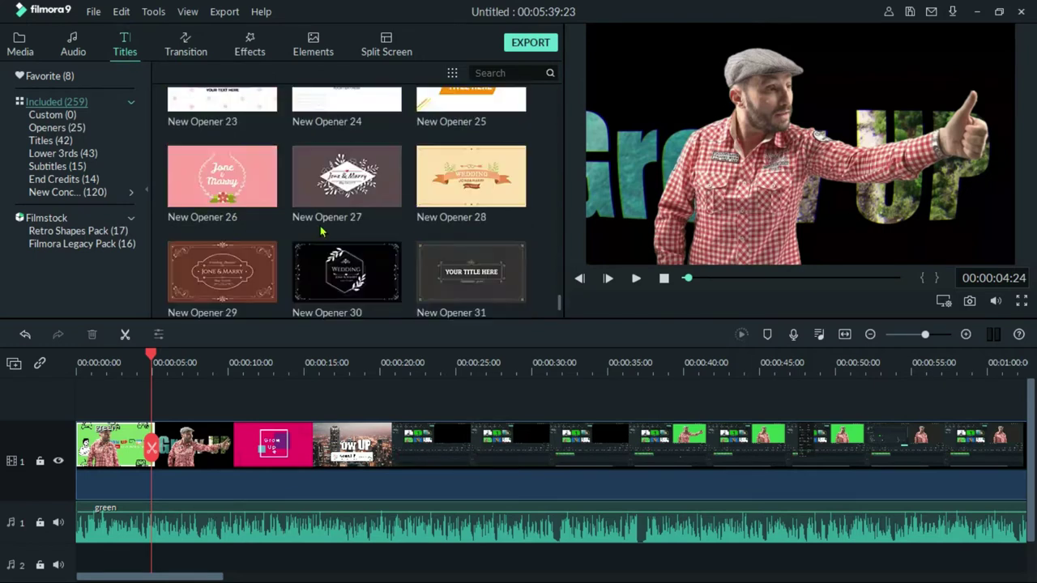
left_click_drag(223, 272, 156, 411)
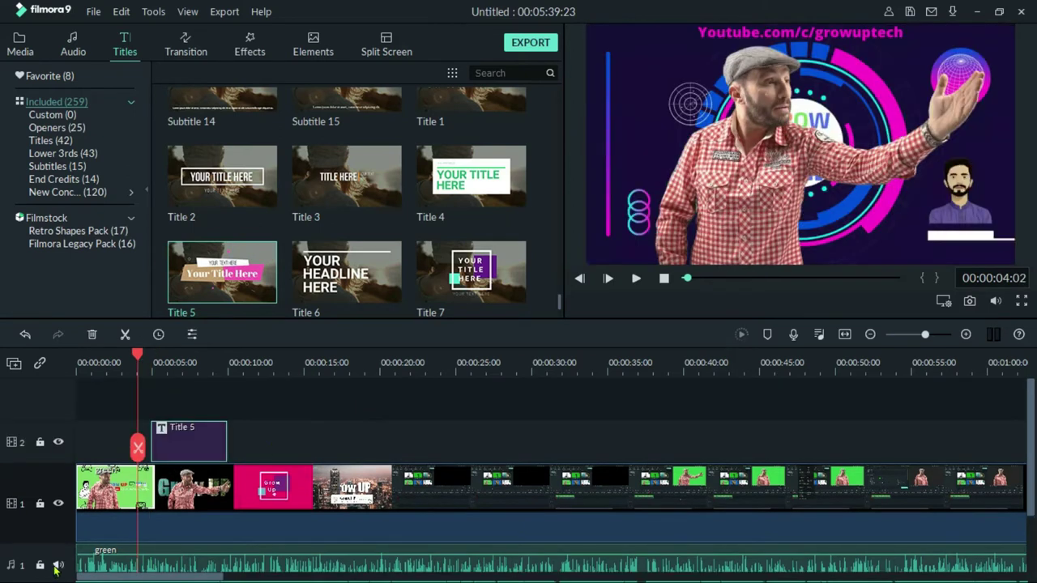
Step: Mute audio track 1 and play the timeline from 00:00:04:02 to preview Title 5 over the video
left_click(57, 565)
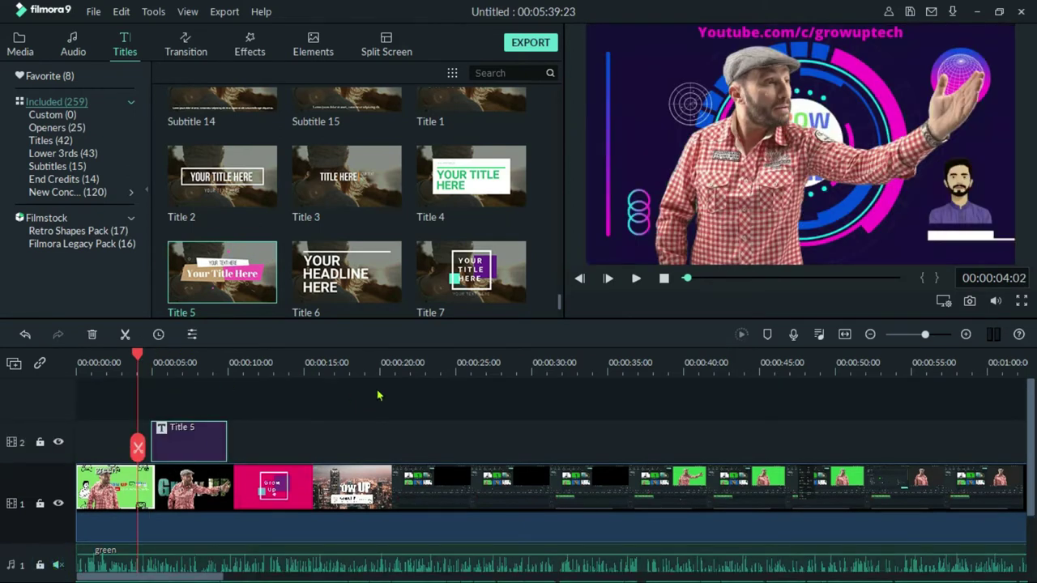
key("space")
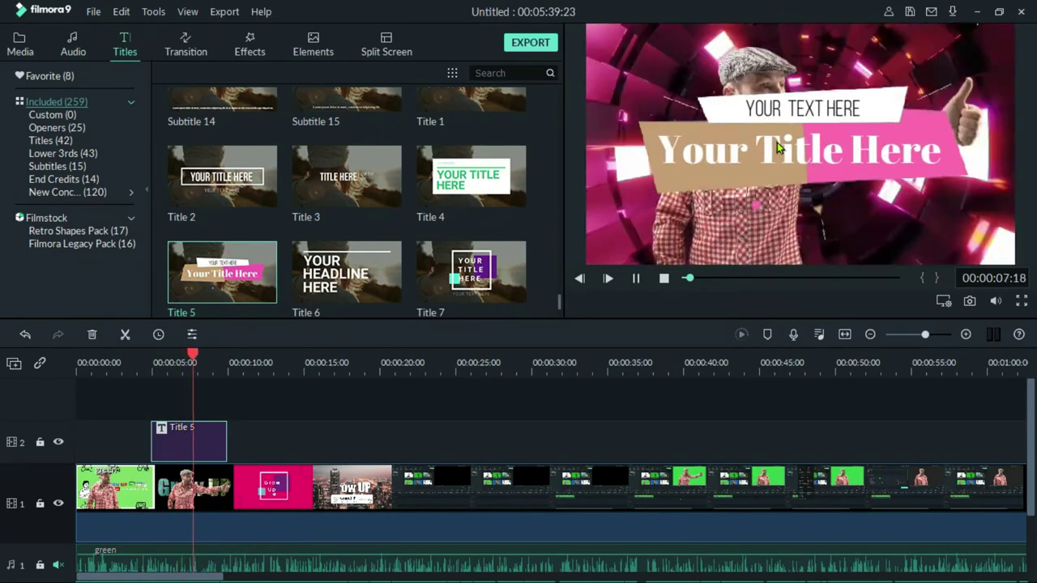
key("space")
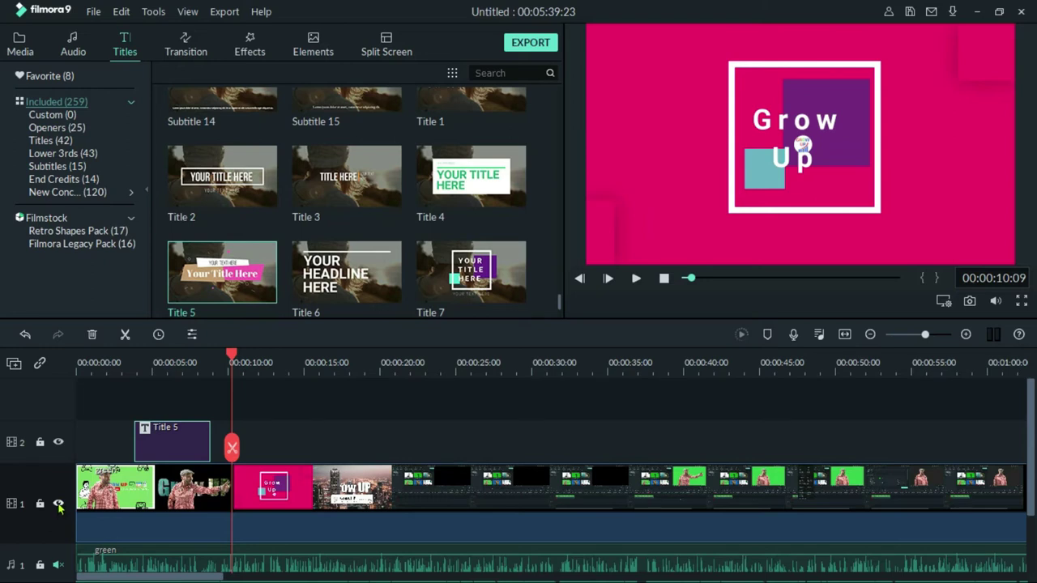
Step: Hide video track 1 and preview Title 5 alone, stopping at 00:00:06:22
left_click(58, 504)
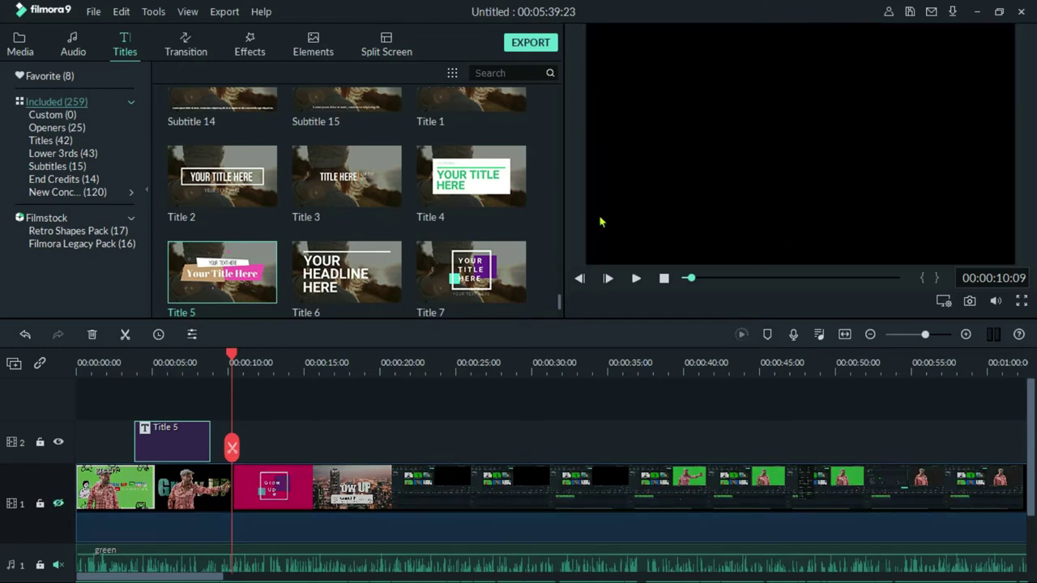
left_click(118, 363)
key("space")
key("space")
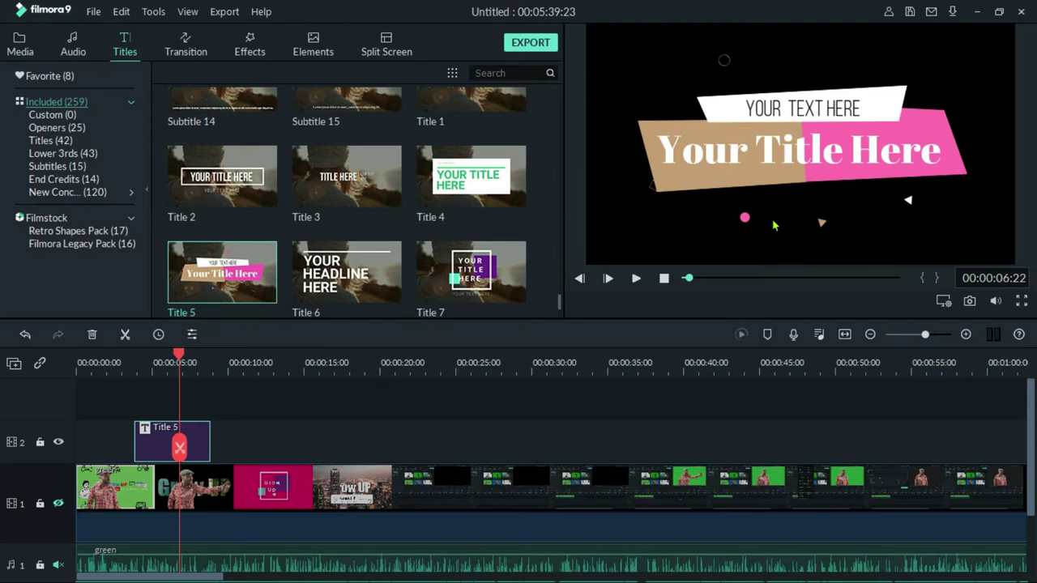
Step: Open the Title 5 clip for editing and replace its main text with "Grow UP Tech"
left_click(130, 438)
double_click(158, 442)
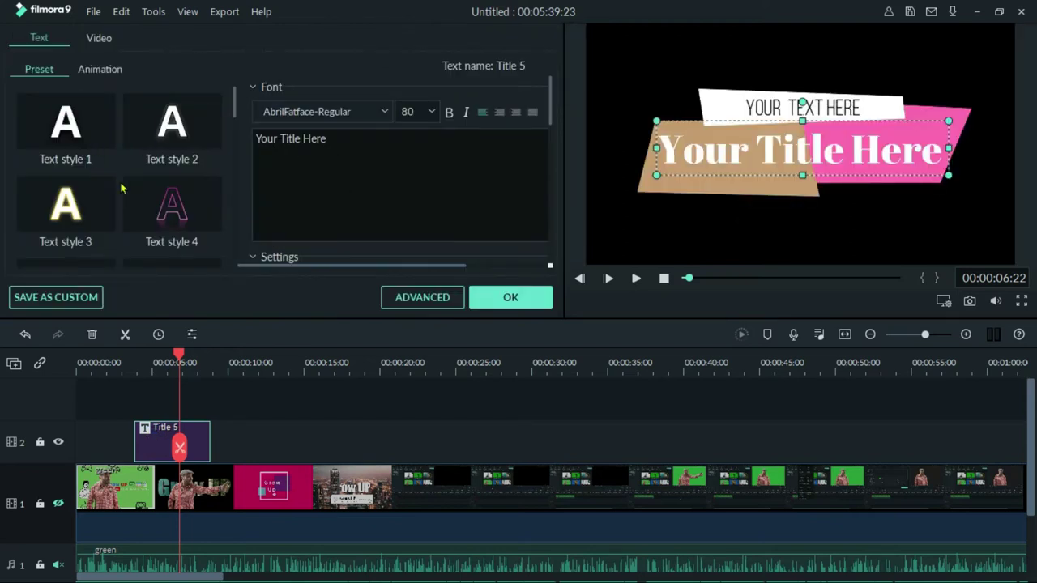
left_click(368, 156)
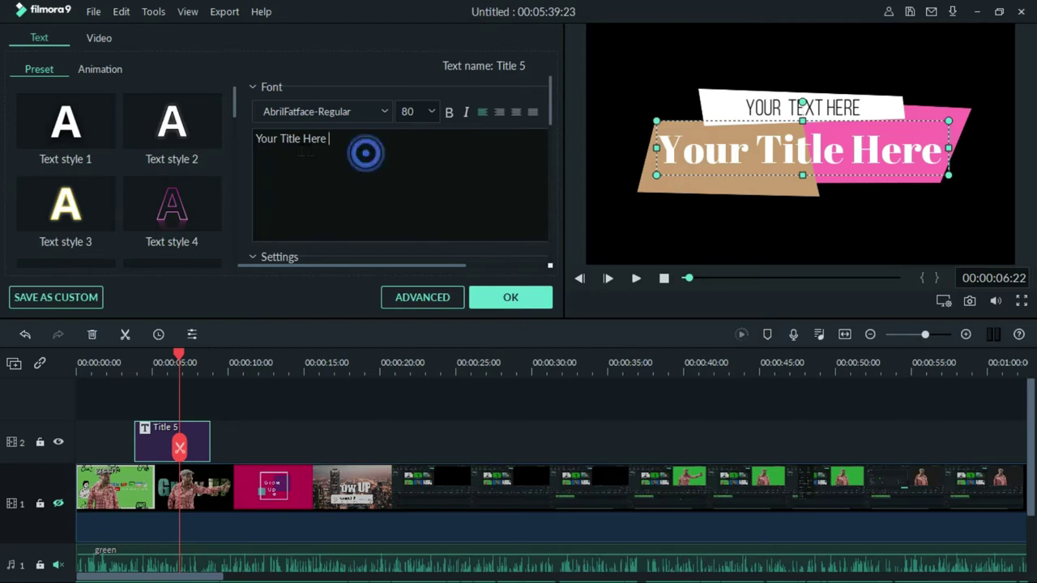
triple_click(356, 143)
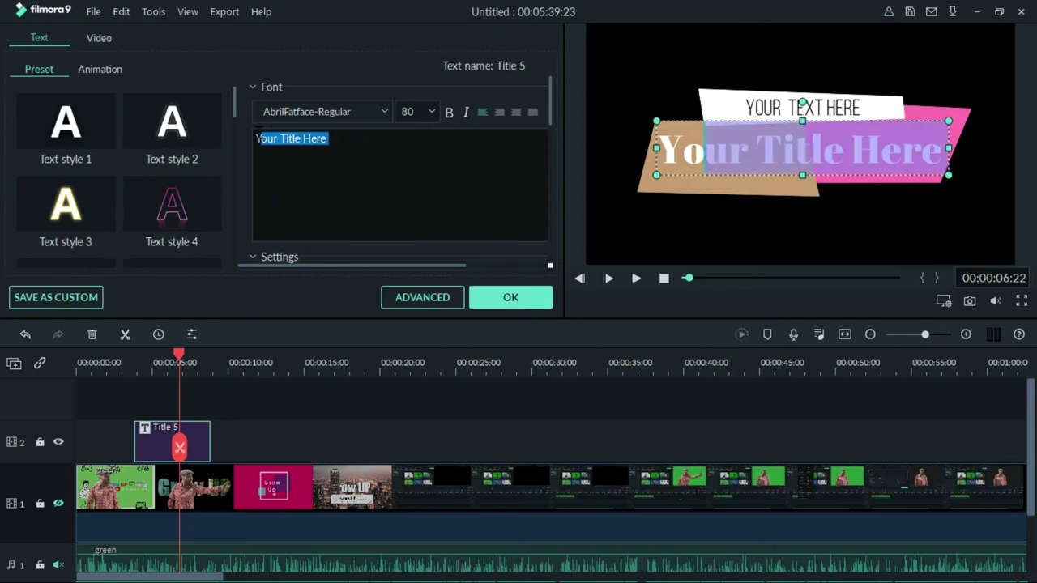
key("BackSpace")
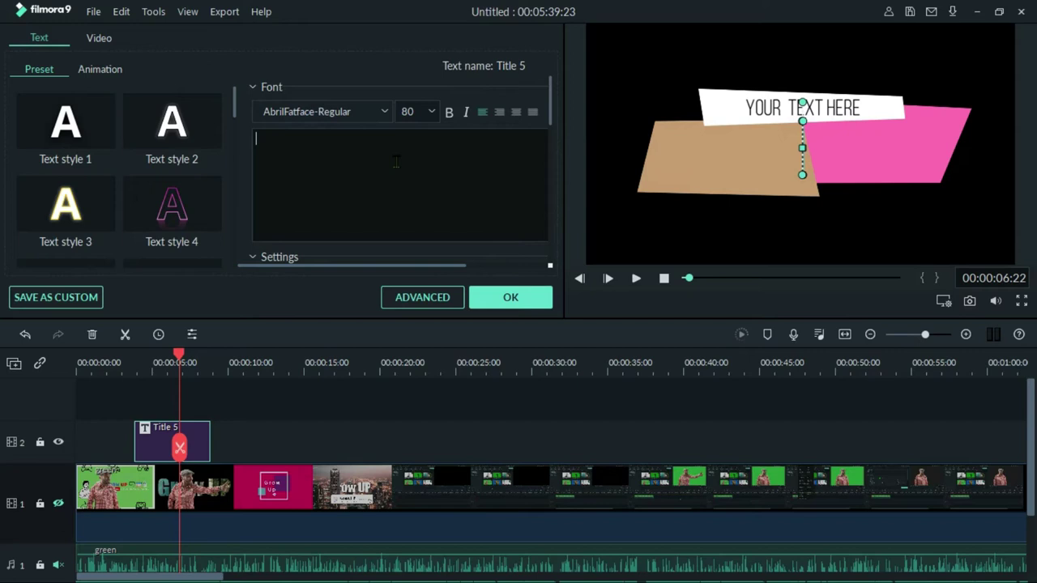
type("Grow U")
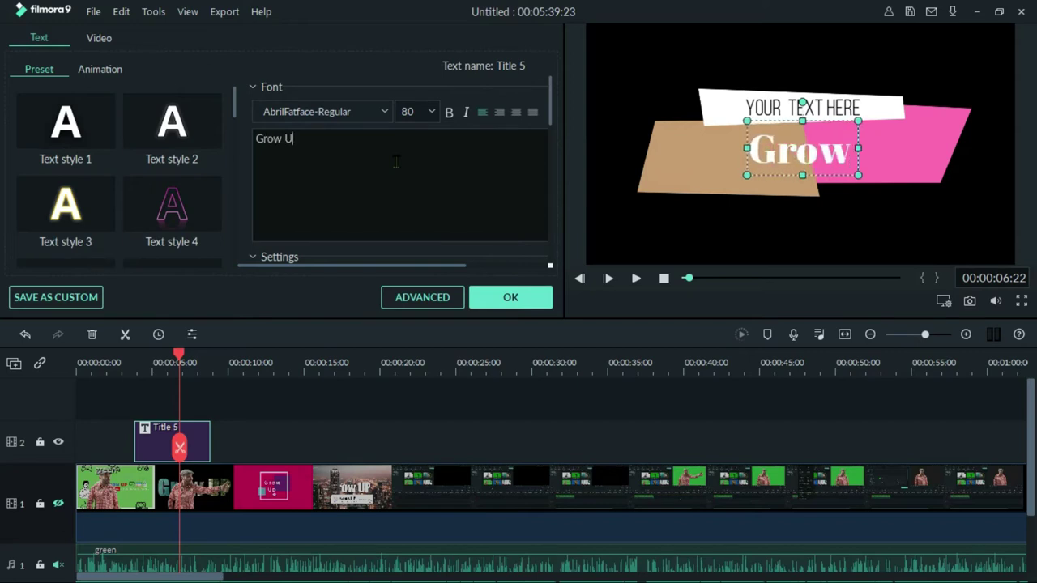
type("P Tech")
left_click(395, 160)
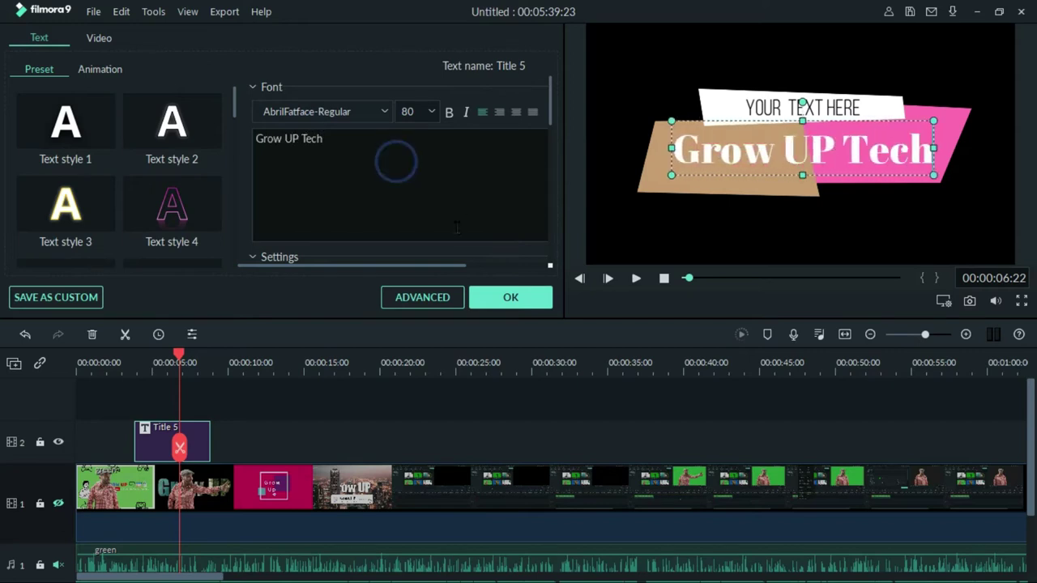
Step: Change the "Grow UP Tech" font to Arial and try font sizes 125 and 150
left_click(382, 111)
left_click(380, 111)
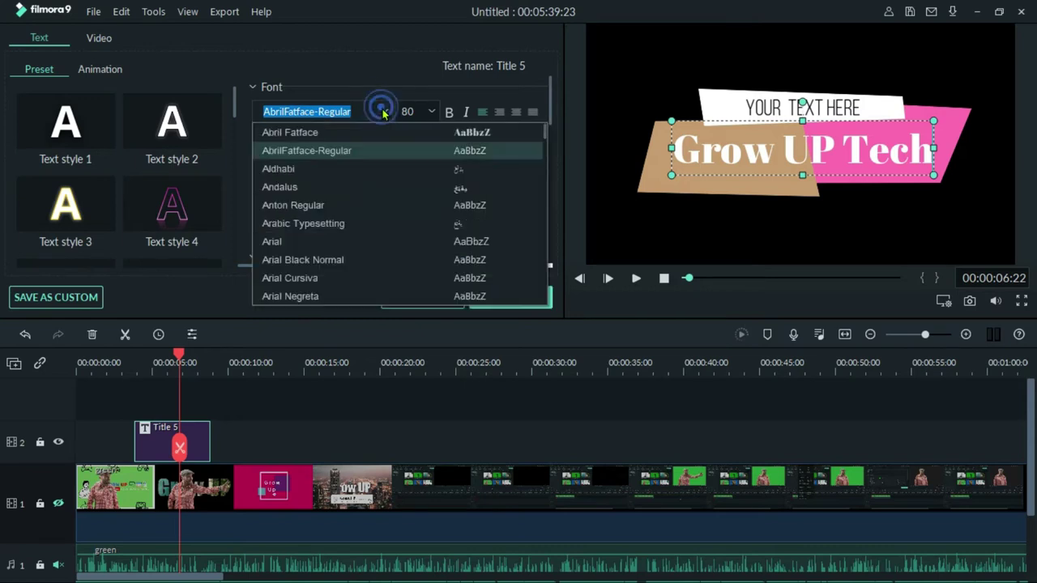
left_click(337, 239)
left_click(415, 111)
scroll(407, 185, "down", 2)
left_click(407, 174)
left_click(415, 111)
left_click(401, 175)
left_click(431, 111)
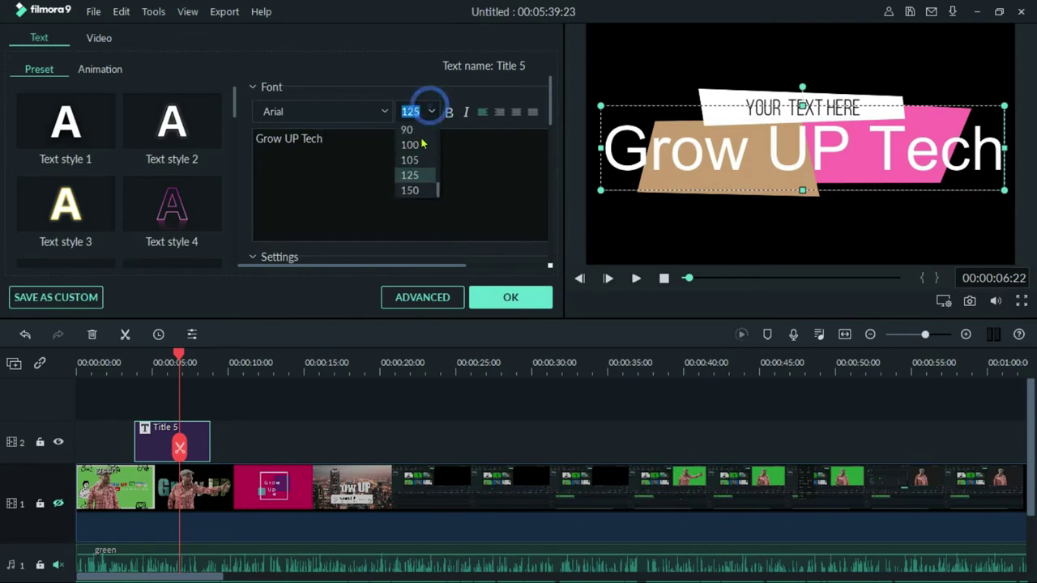
left_click(415, 190)
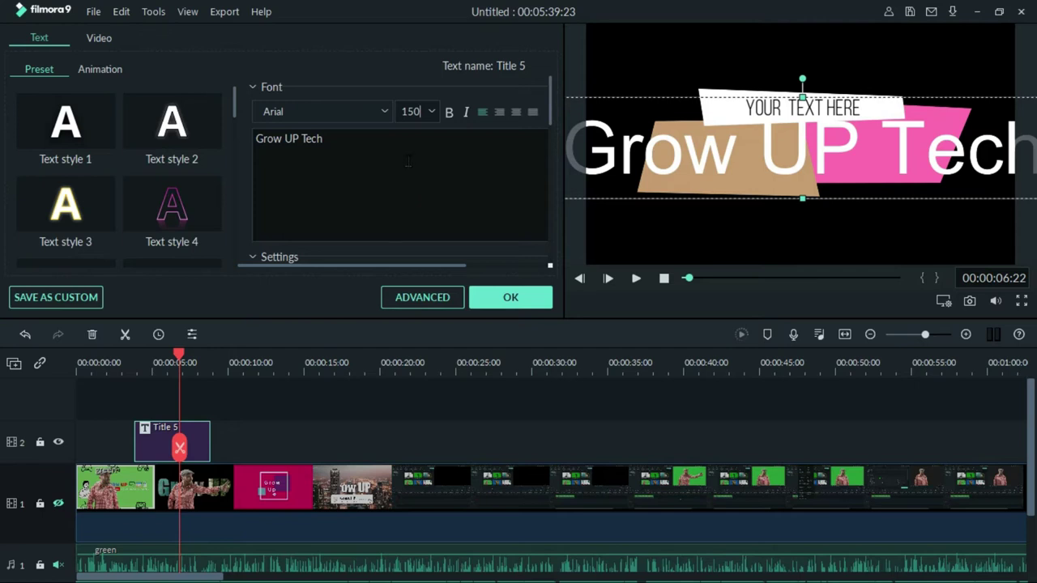
Step: Make the "Grow UP Tech" text bold and italic at size 90, trying the alignment options
double_click(411, 111)
left_click(449, 113)
left_click(466, 113)
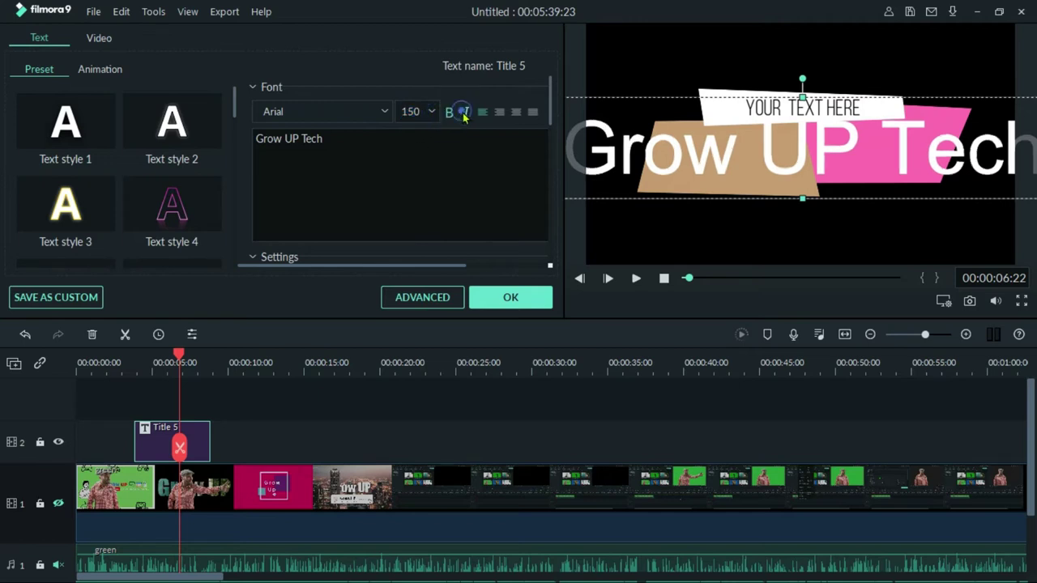
left_click(499, 112)
left_click(532, 111)
left_click(343, 159)
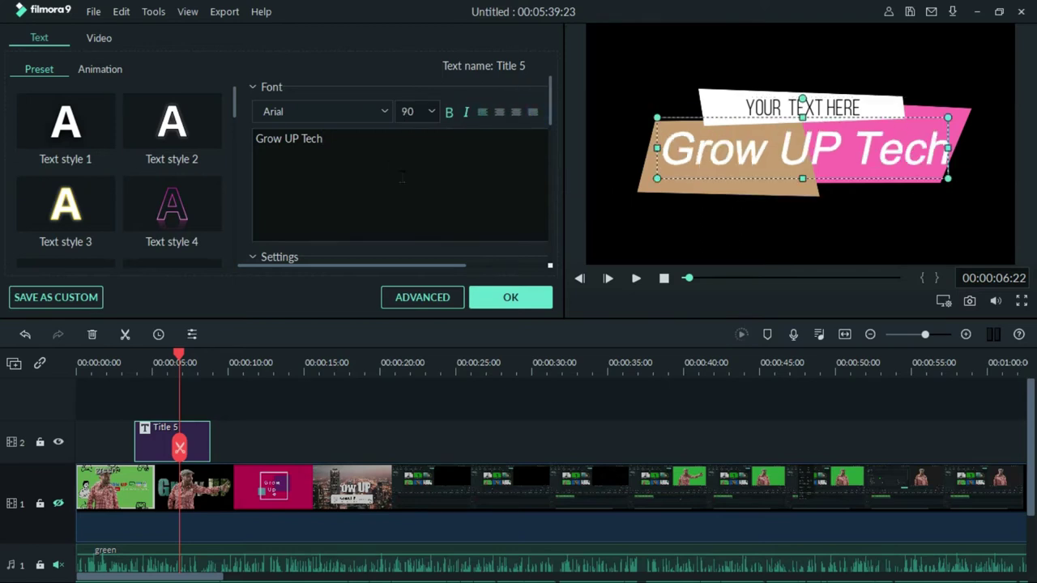
Step: Open the advanced text editor, move the start of the "YOUR TEXT HERE" layer to about 00:00:00:06, and preview the animation
left_click(416, 306)
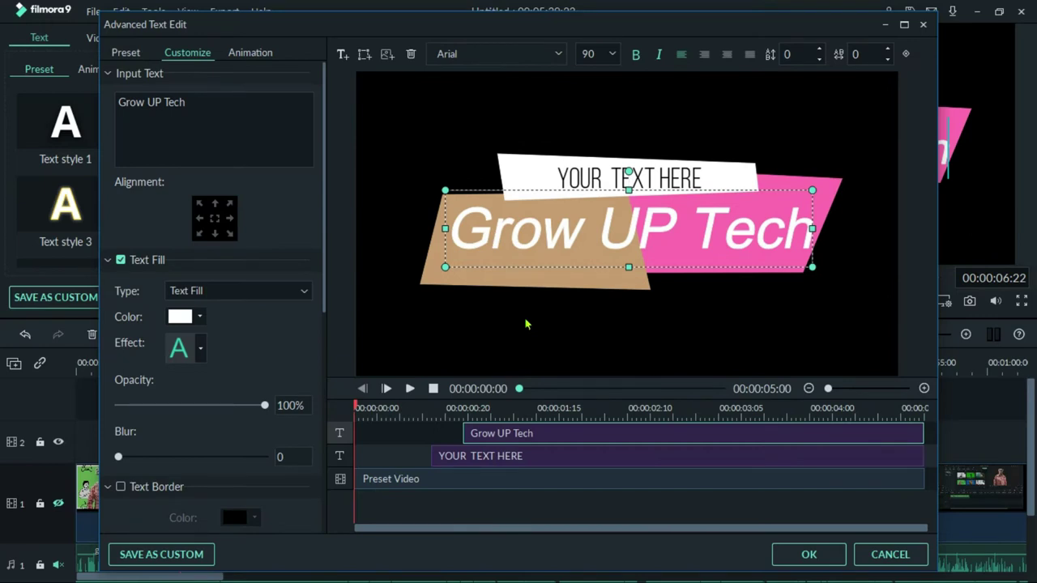
left_click(446, 458)
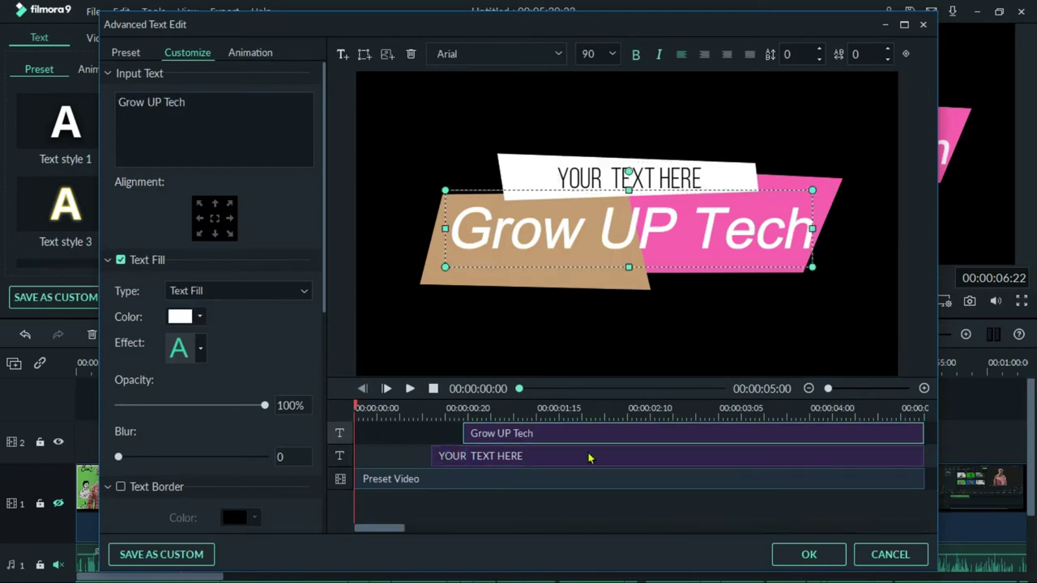
left_click(387, 457)
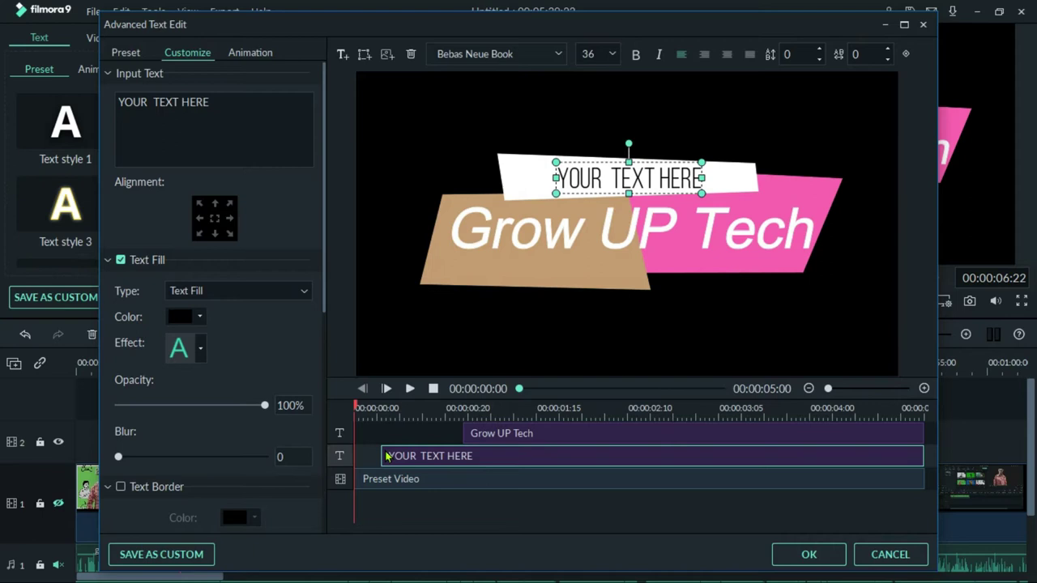
key("space")
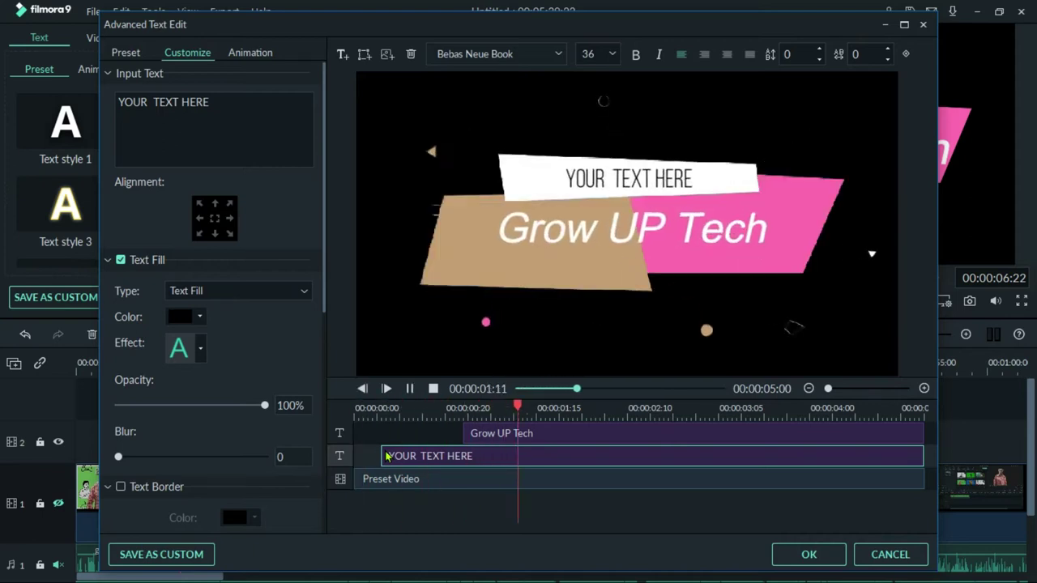
key("space")
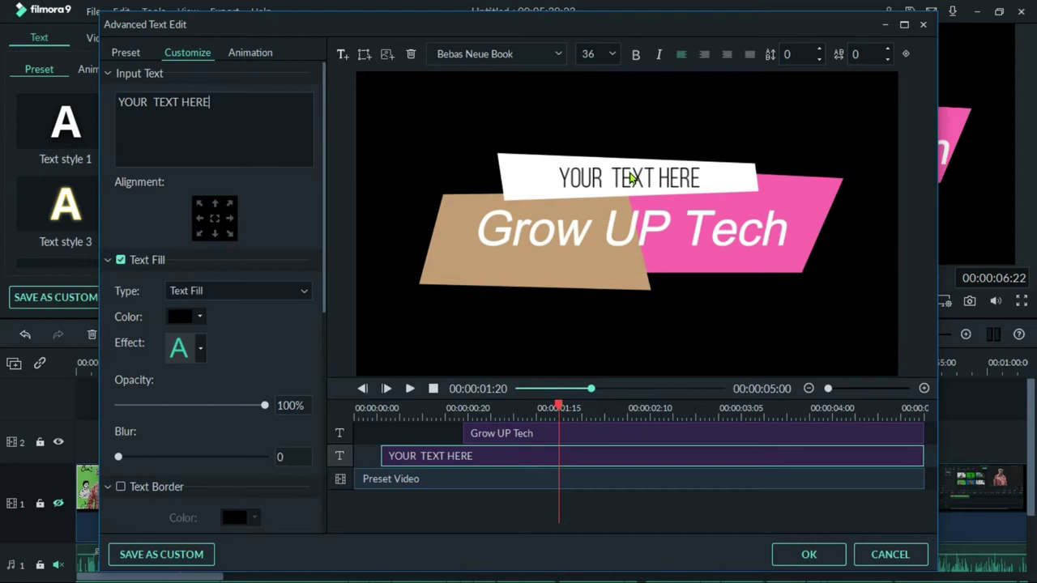
Step: Try replacing "YOUR TEXT HERE" with "Welcome" and aligning it to the top and bottom of the frame
left_click(630, 178)
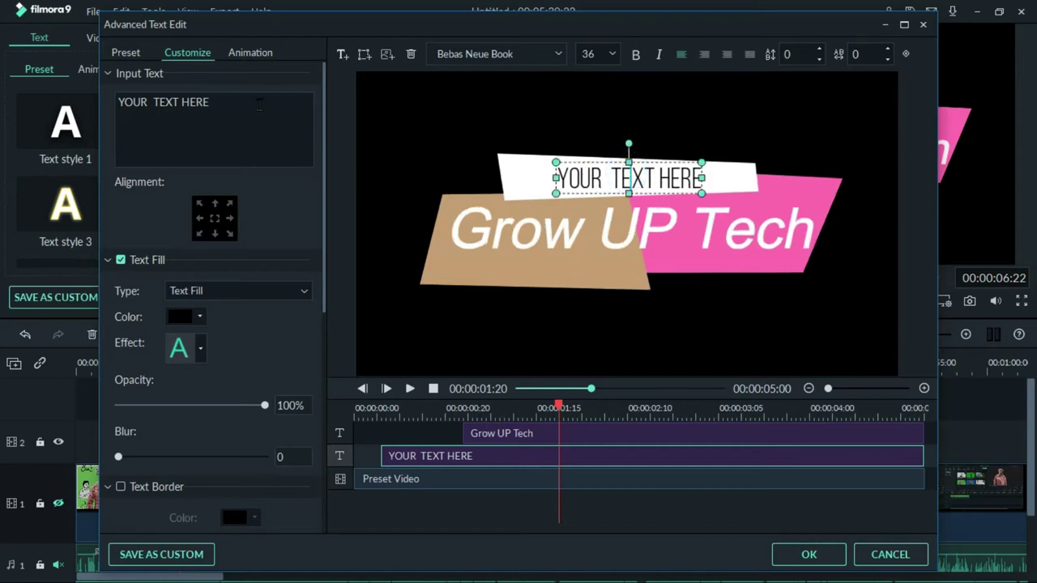
key("ctrl+shift+Left")
key("ctrl+shift+Left")
key("ctrl+shift+Left")
type("Welcome")
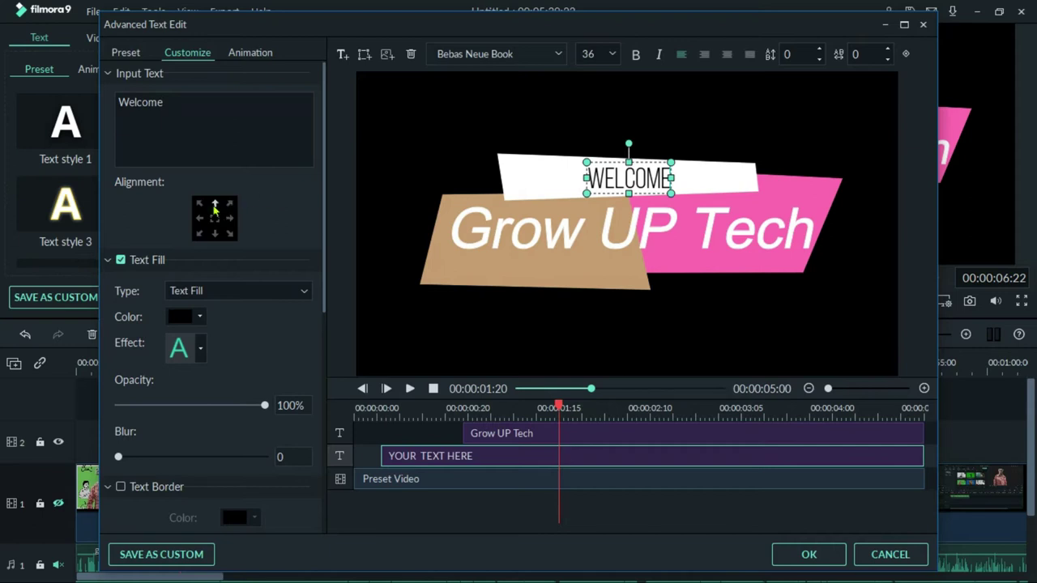
left_click(214, 204)
left_click(216, 232)
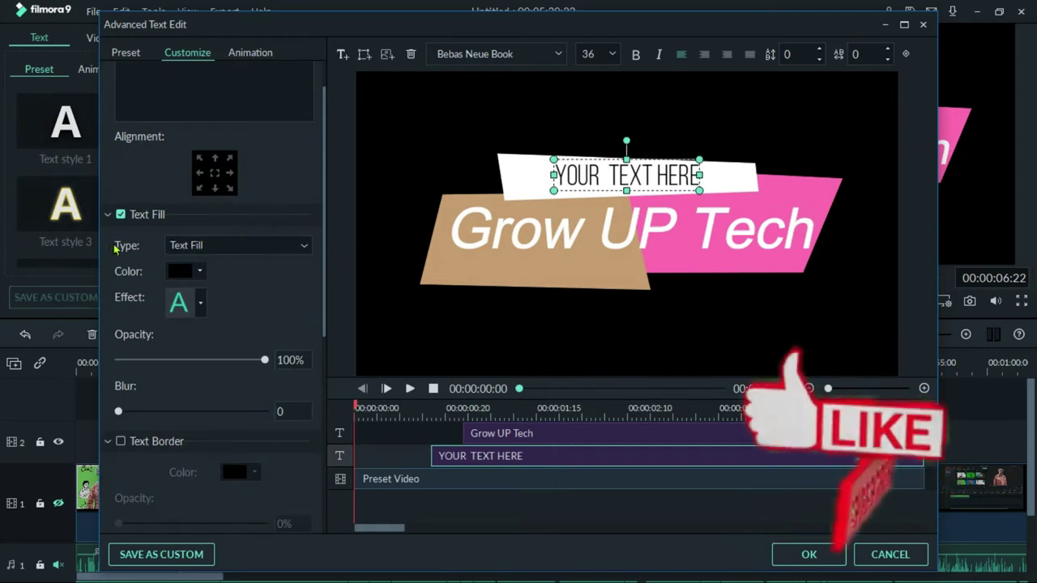
Step: Look through the fill types for "YOUR TEXT HERE" and set its text fill color to brown
left_click(212, 245)
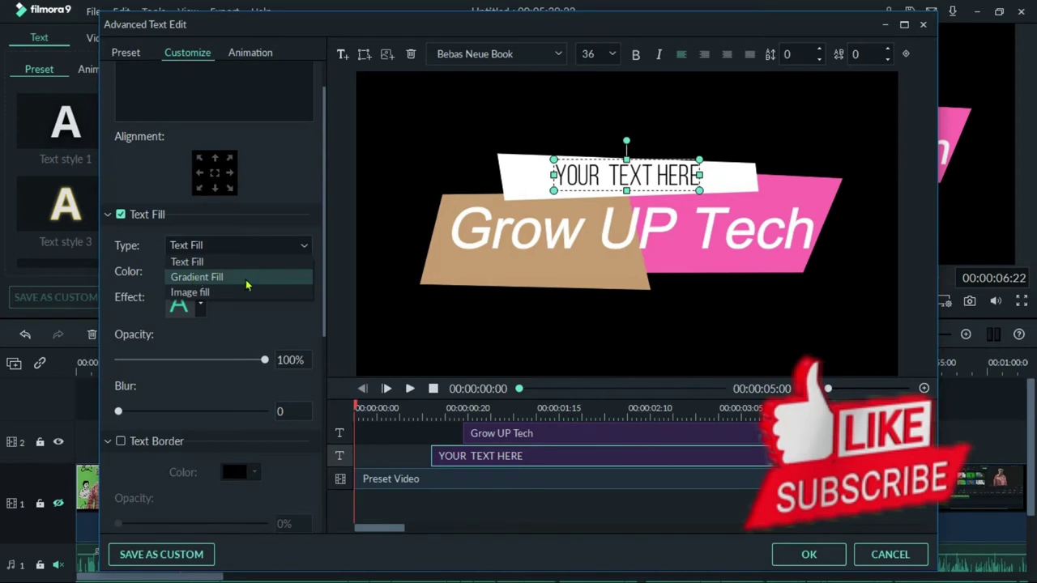
left_click(243, 283)
left_click(200, 273)
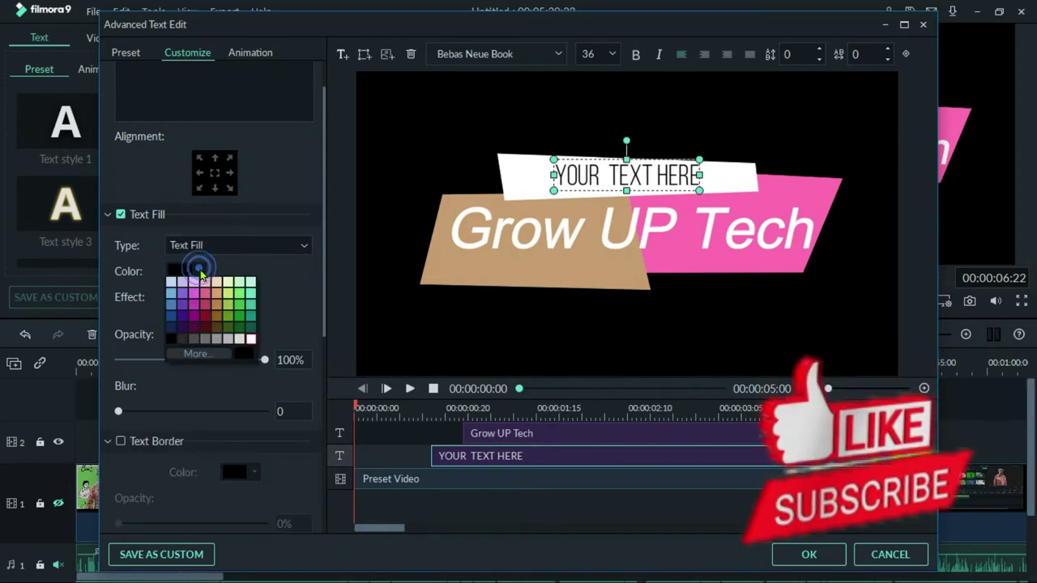
left_click(229, 317)
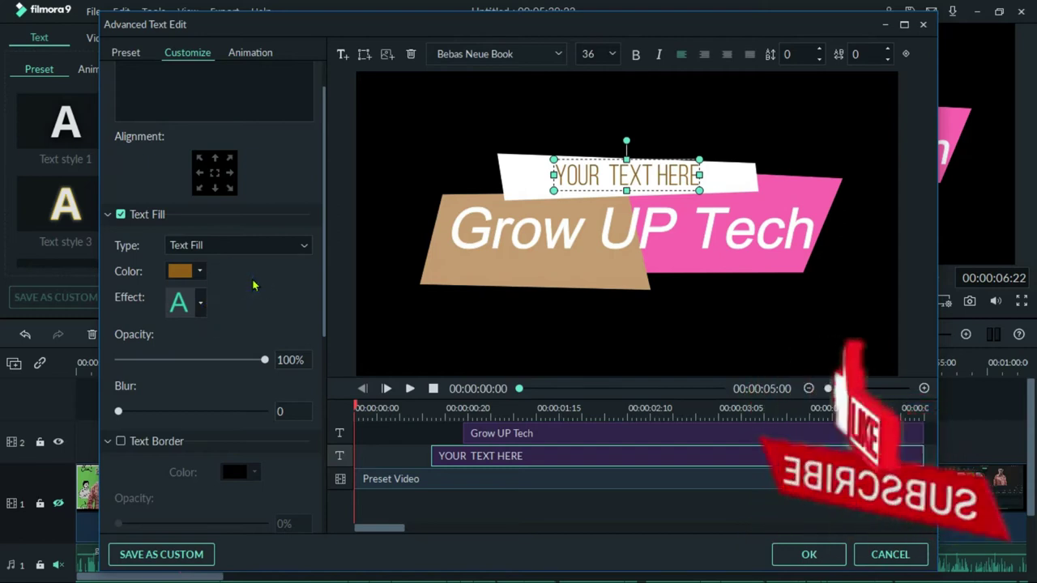
Step: Give the "Grow UP Tech" text a Gradient Fill with light brown as its first color
left_click(559, 223)
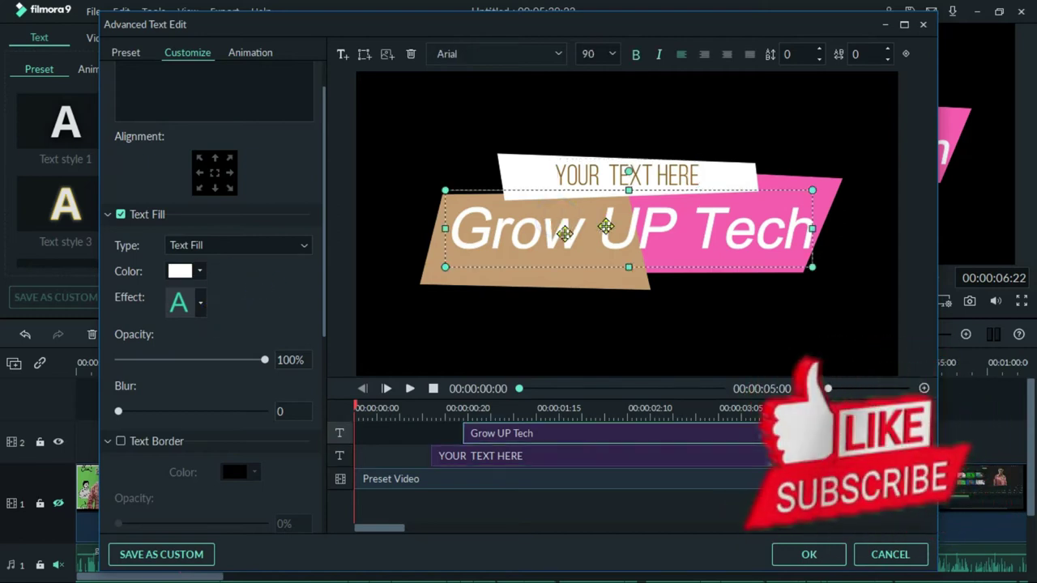
left_click(218, 247)
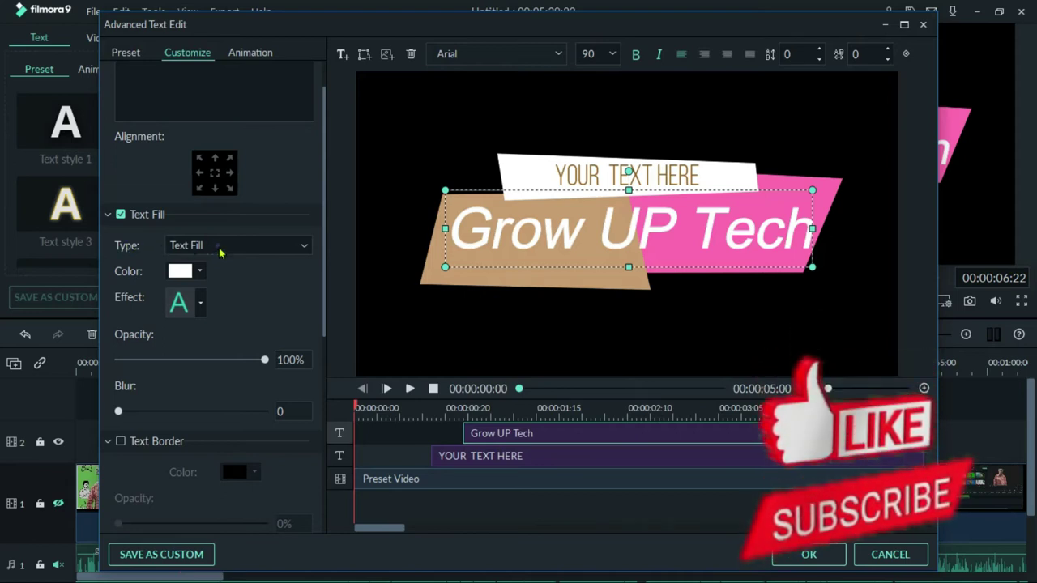
left_click(224, 274)
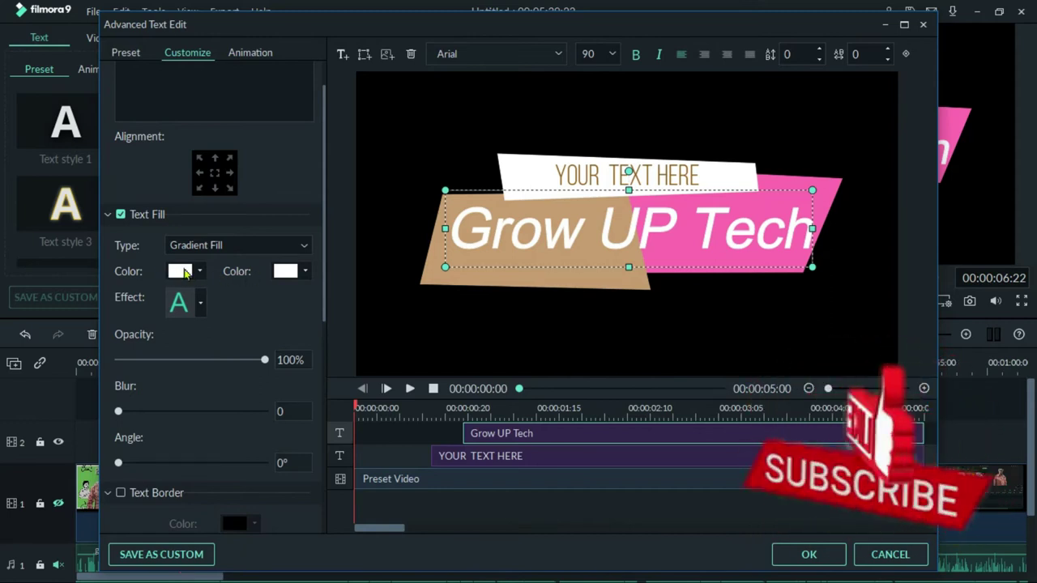
left_click(191, 274)
left_click(219, 303)
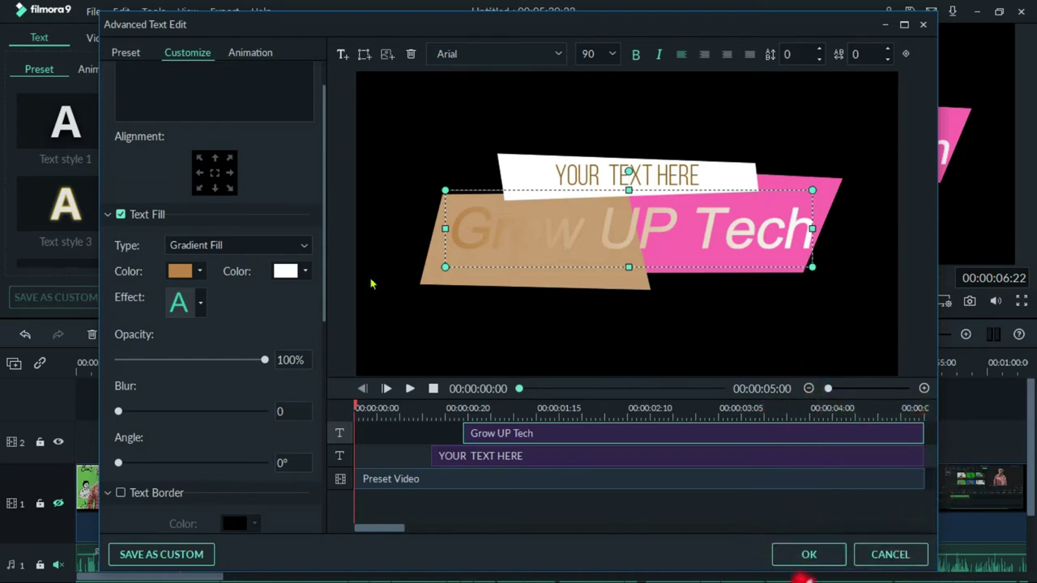
Step: Set the second gradient color of "Grow UP Tech" to dark purple and try the text fill's opacity, blur and angle settings
left_click(291, 271)
left_click(301, 332)
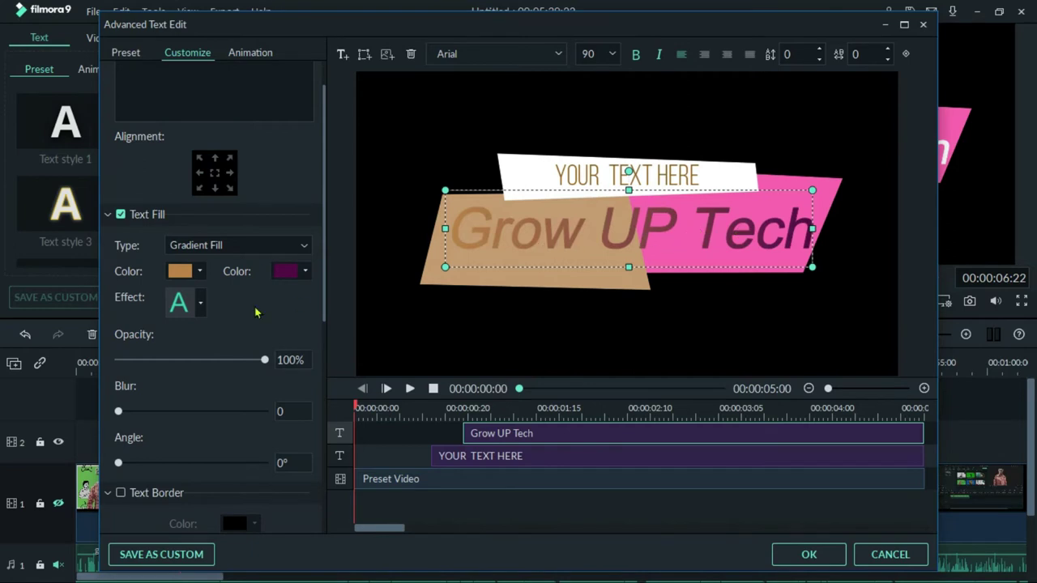
left_click_drag(265, 361, 297, 375)
scroll(280, 303, "down", 3)
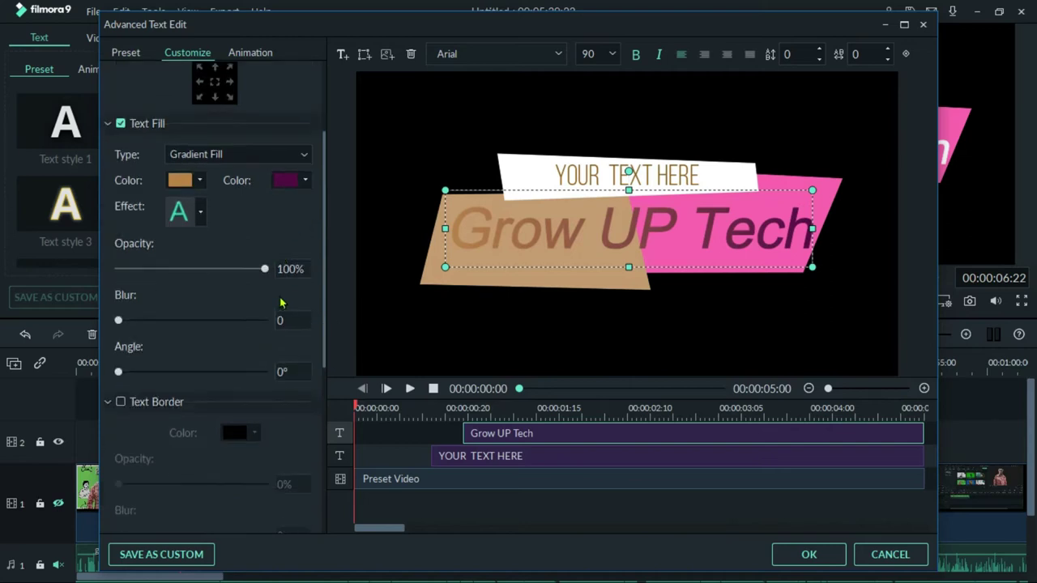
mouse_move(118, 274)
left_mouse_down()
mouse_move(308, 269)
mouse_move(81, 277)
mouse_move(201, 278)
mouse_move(113, 276)
left_mouse_up()
mouse_move(119, 326)
left_mouse_down()
mouse_move(166, 327)
mouse_move(116, 328)
left_mouse_up()
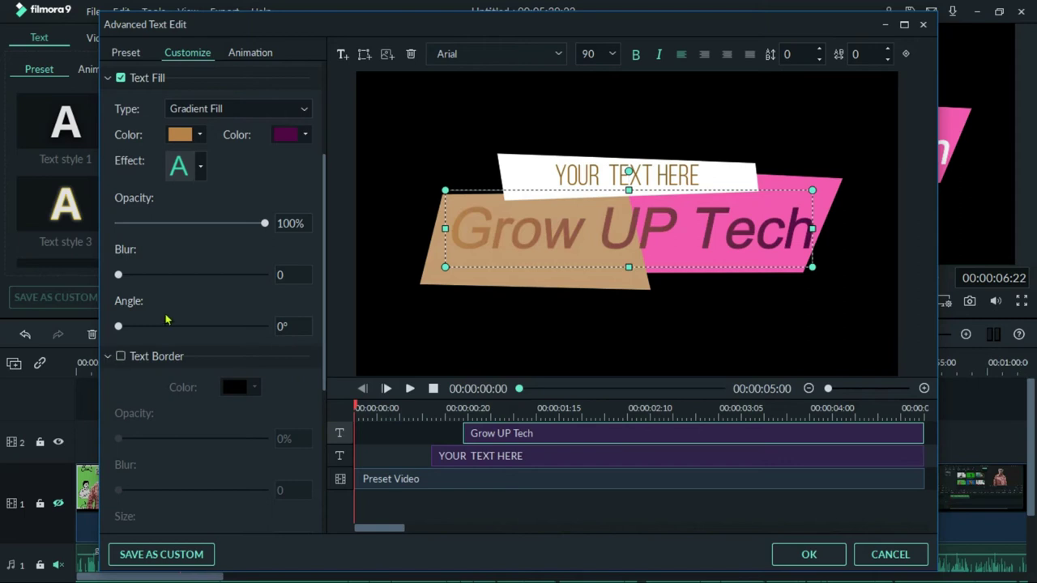
Step: Give the "Grow UP Tech" text a magenta text border
scroll(120, 359, "down", 3)
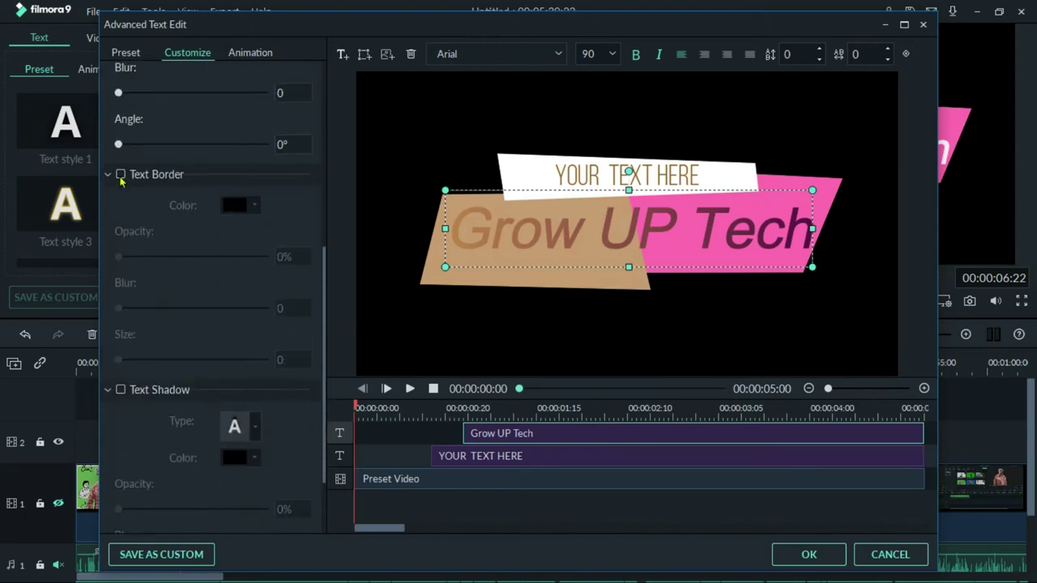
left_click(120, 175)
scroll(112, 178, "up", 6)
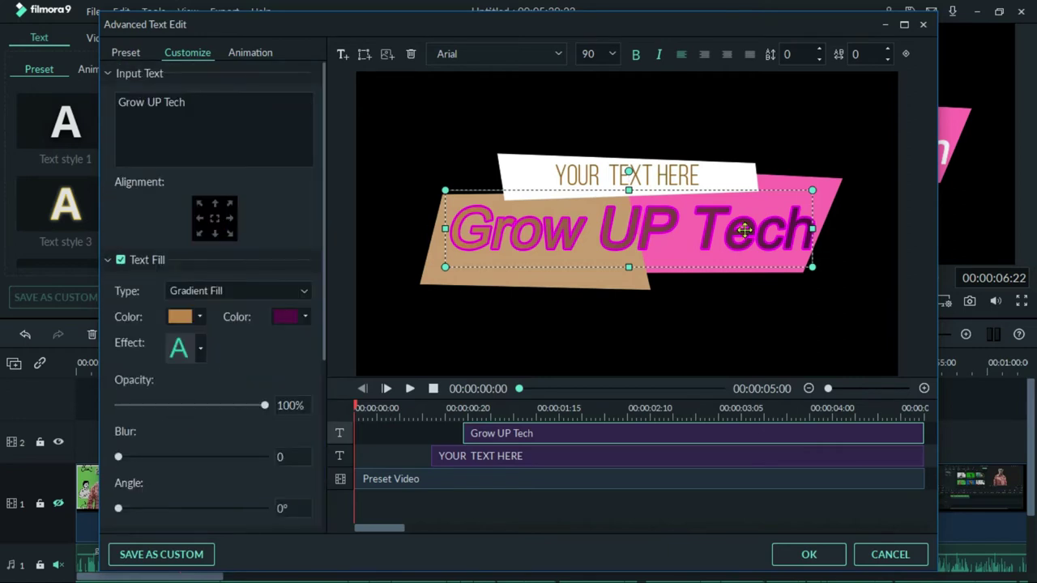
Step: Apply the Wavy style animation to the "Grow UP Tech" text
left_click(249, 55)
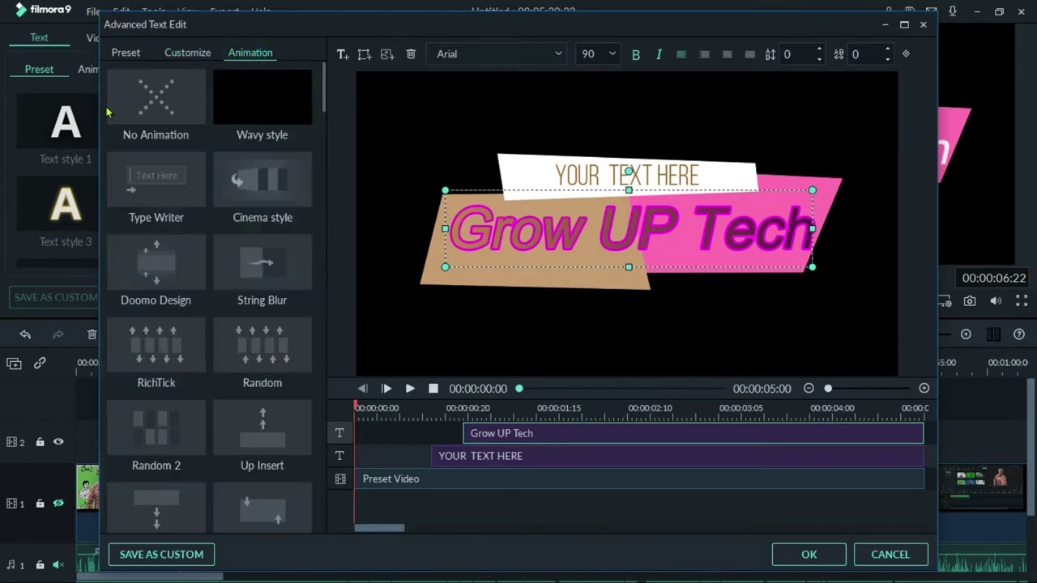
left_click(272, 97)
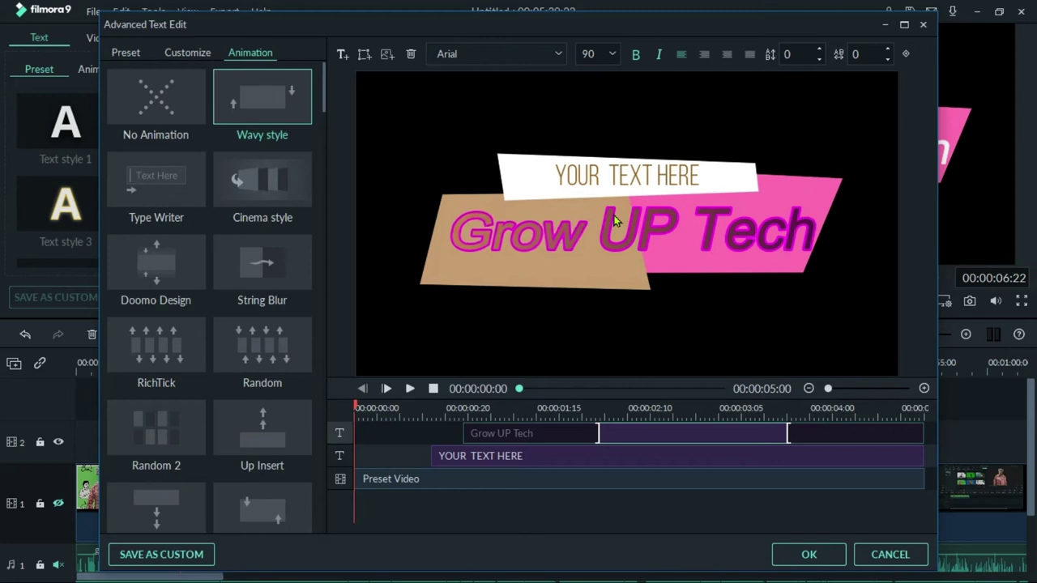
left_click(614, 213)
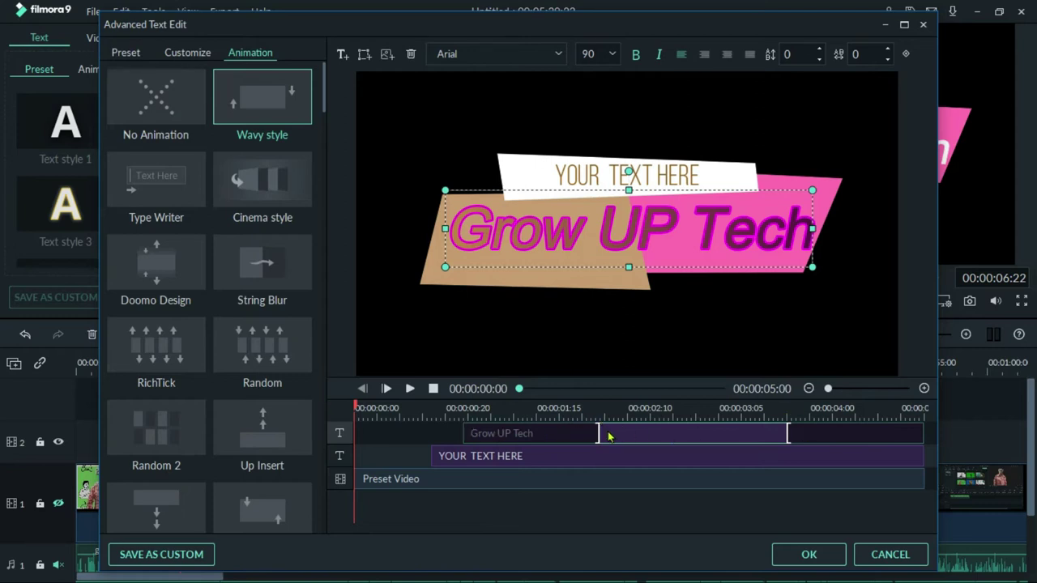
Step: Widen the Wavy style animation range on the "Grow UP Tech" layer at both ends, ending at about 00:00:04:16, and preview it
left_click_drag(597, 432, 492, 434)
left_click_drag(788, 433, 887, 434)
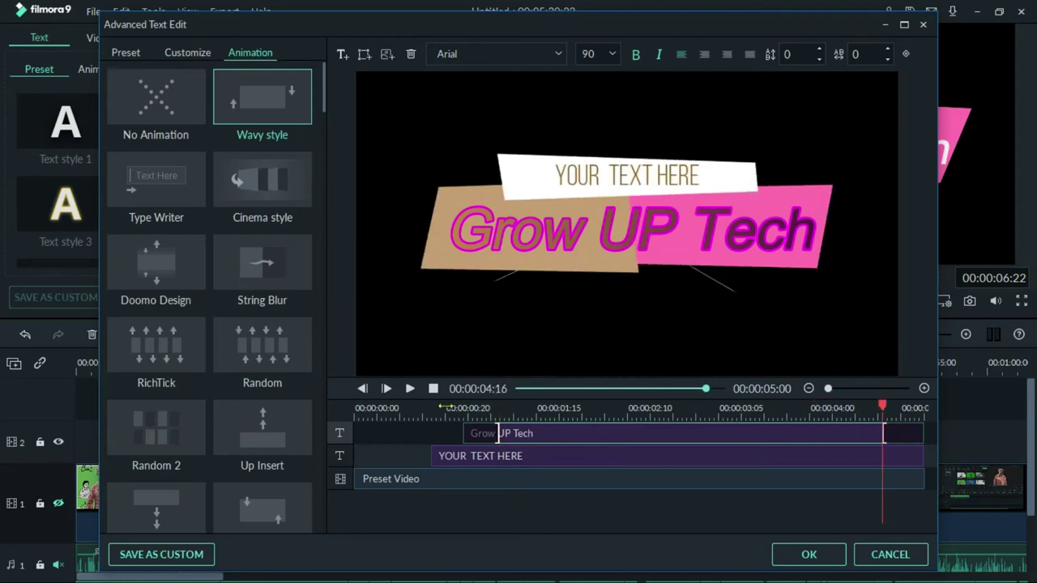
left_click(445, 407)
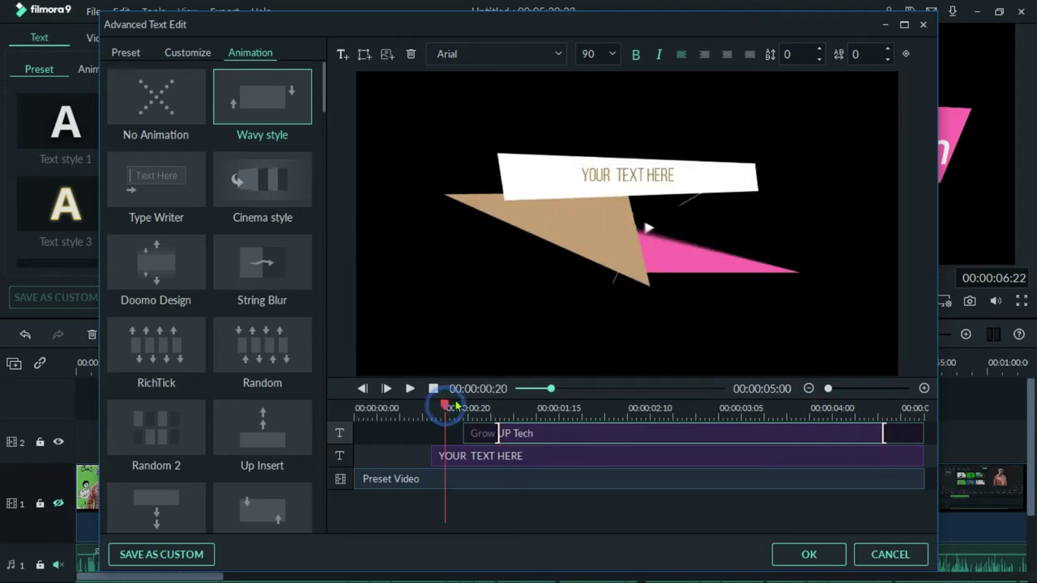
Step: Apply the advanced edits to Title 5, close its text settings, and look through the other title presets
left_click(813, 558)
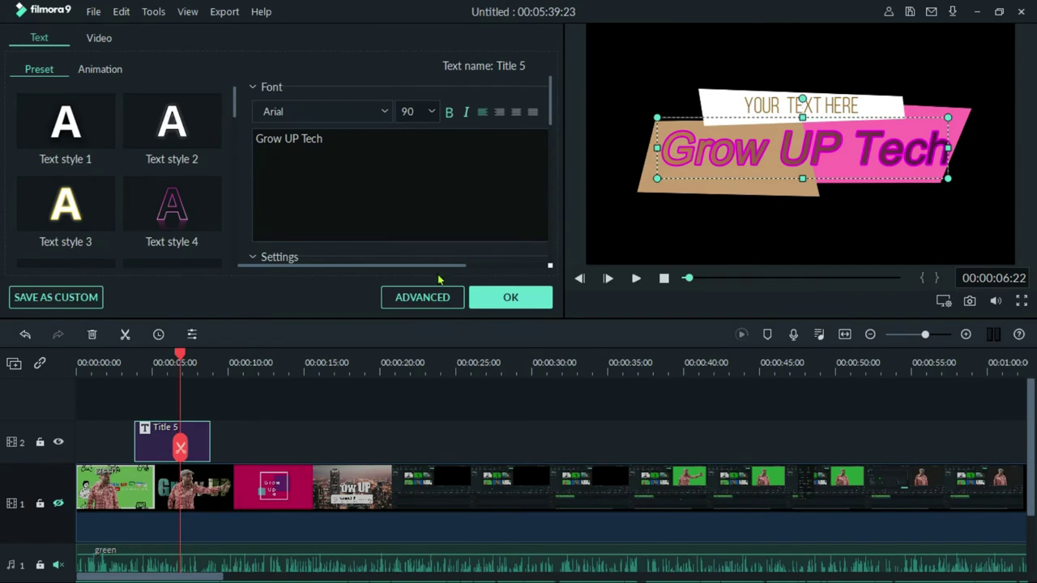
left_click(508, 299)
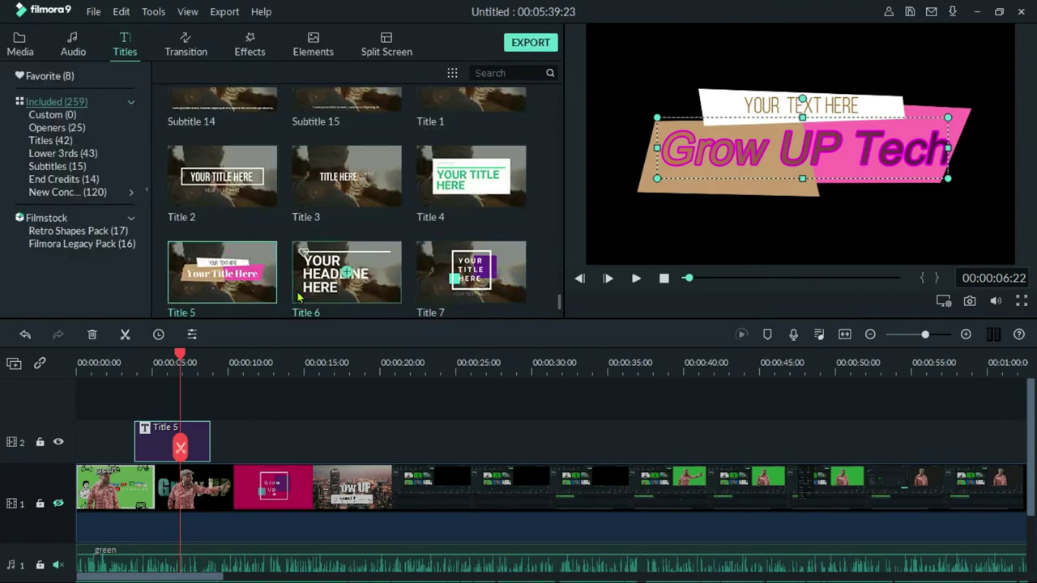
scroll(388, 211, "down", 10)
scroll(373, 219, "up", 5)
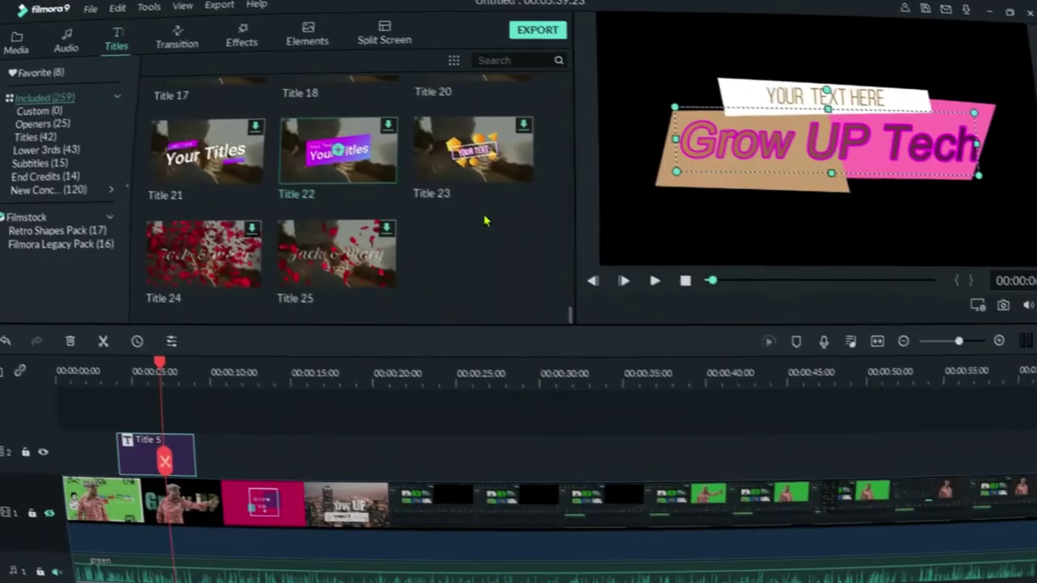
Step: Add the Dissolve transition to the start of the green clip on the first video track
left_click(187, 47)
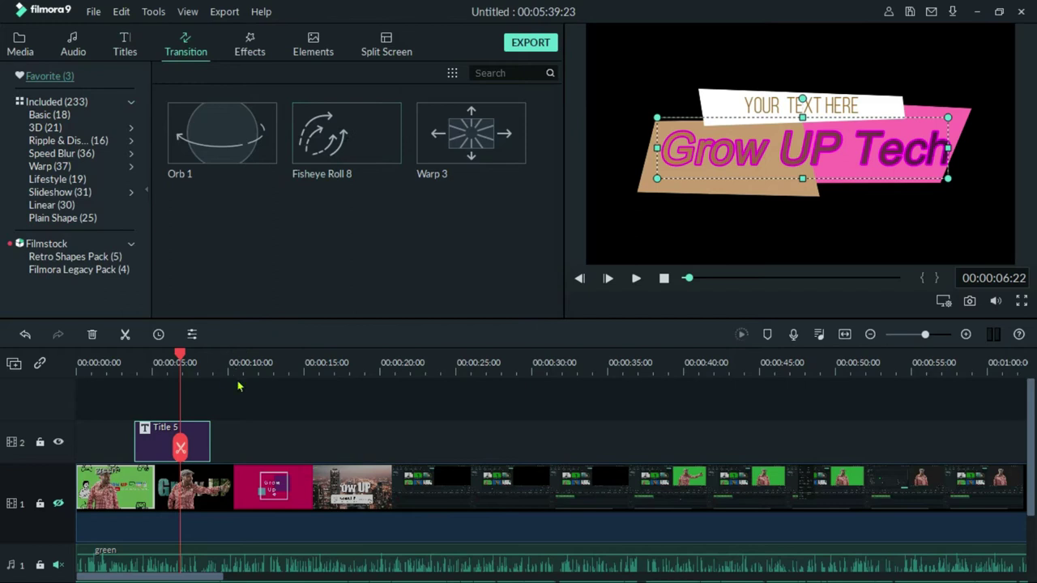
left_click(260, 365)
scroll(162, 421, "down", 2)
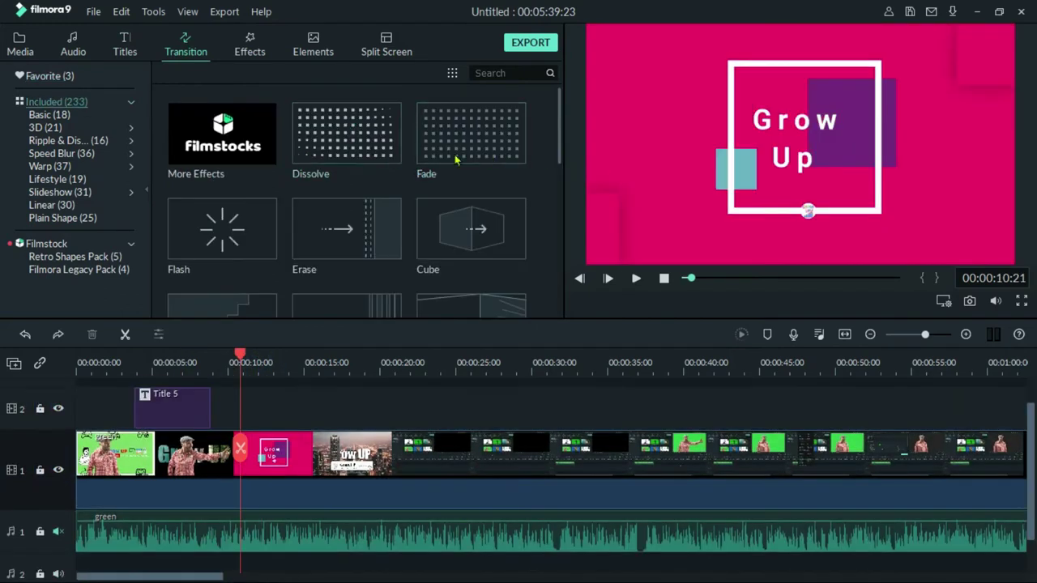
left_click_drag(381, 128, 97, 469)
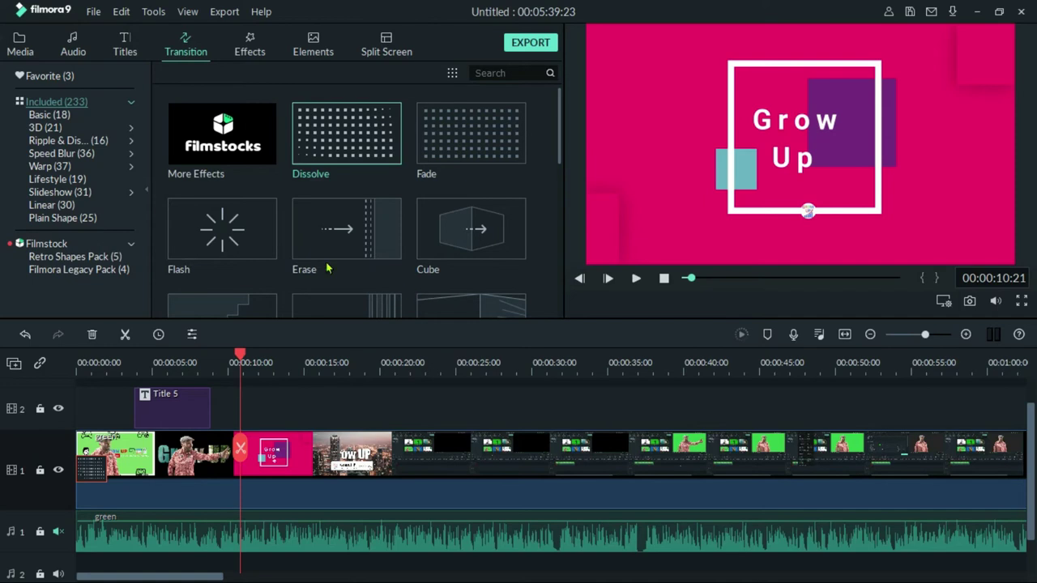
Step: Play the start of the timeline to review the Dissolve transition, and preview the Cube transition
left_click(81, 357)
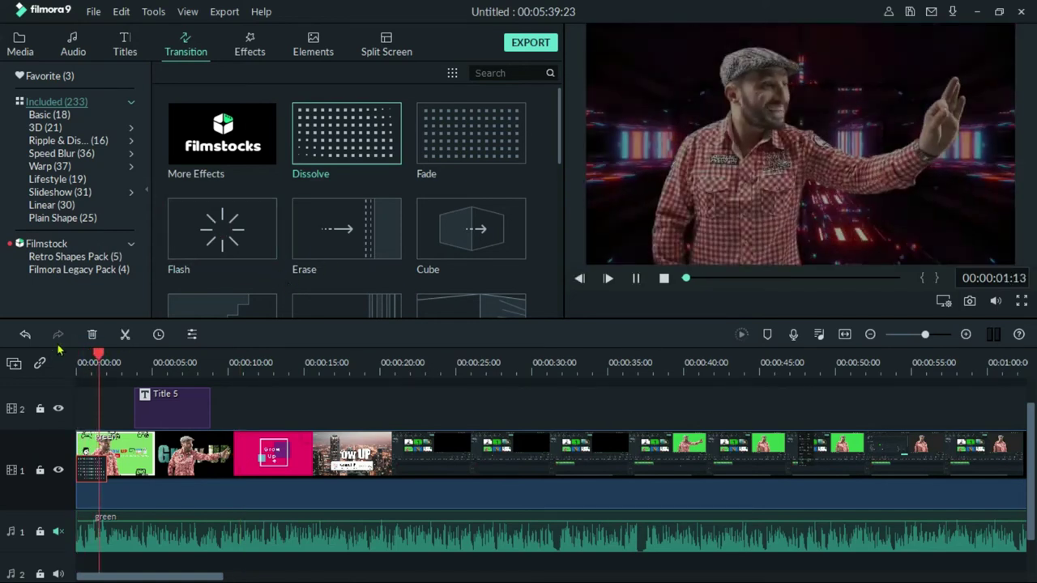
key("space")
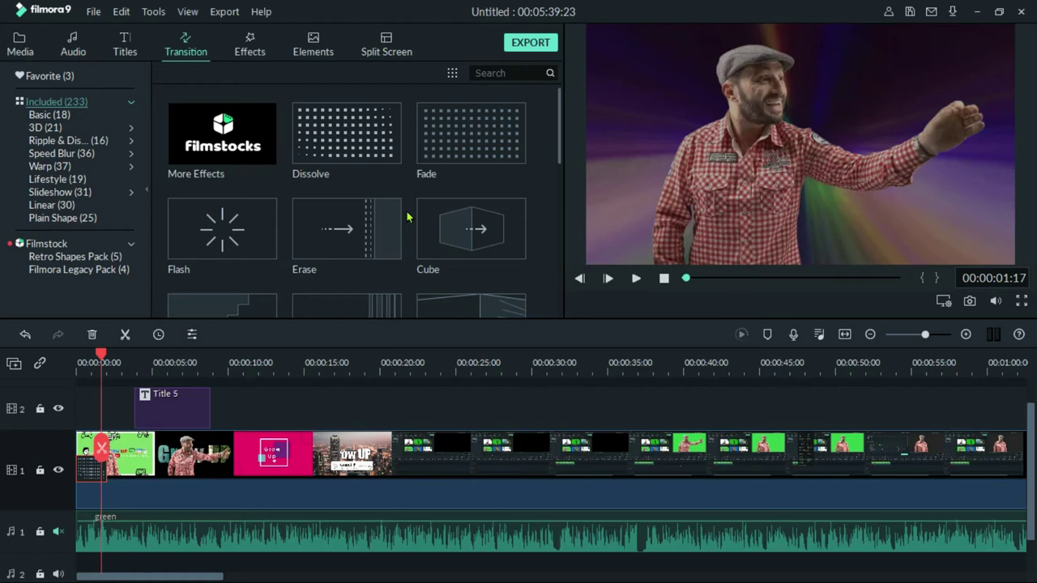
mouse_move(366, 210)
left_click(366, 224)
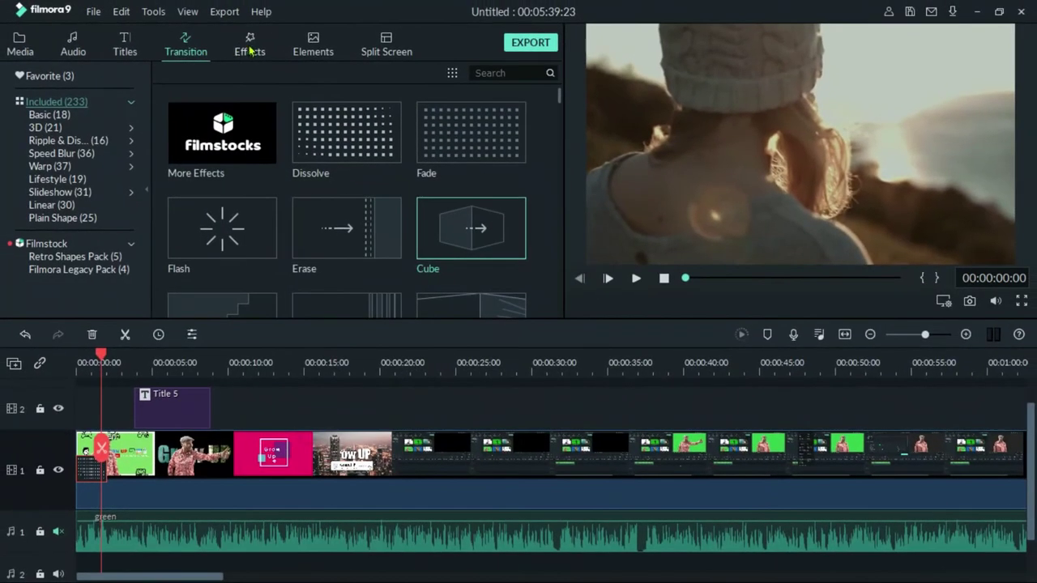
Step: Preview the 007 Series and 70s effects in the effects library
left_click(250, 47)
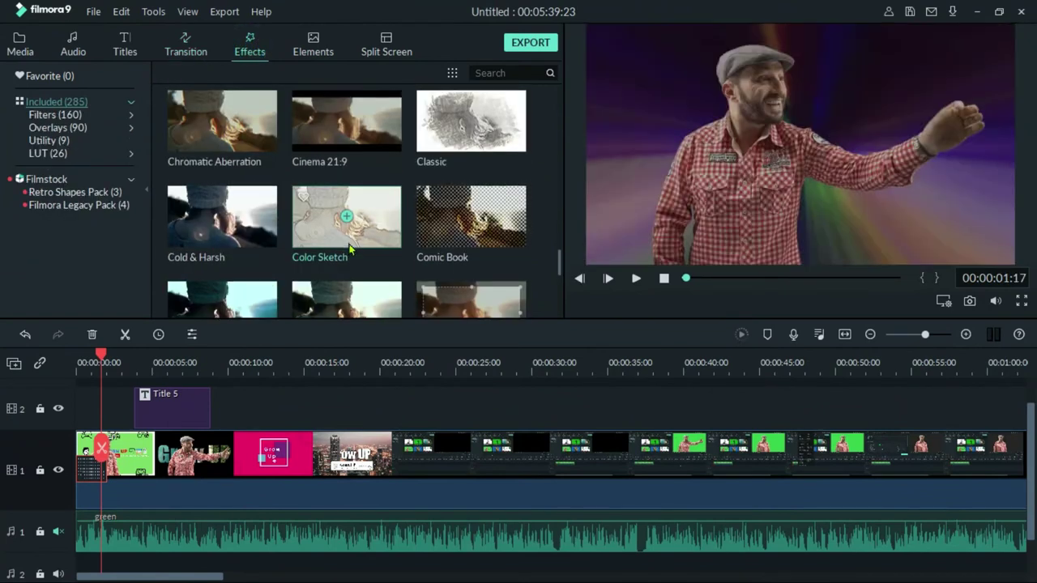
scroll(353, 214, "up", 10)
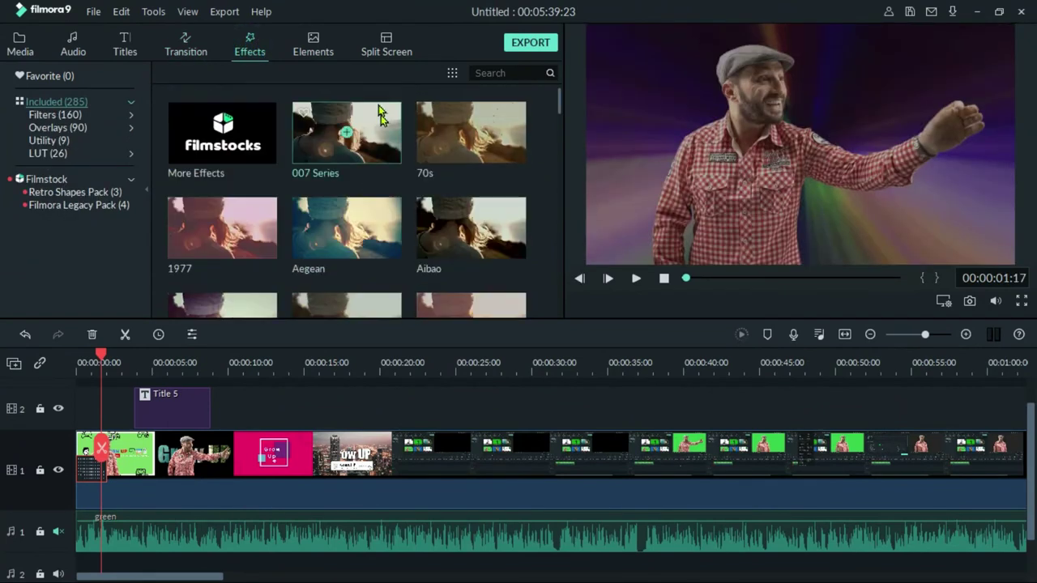
left_click(386, 140)
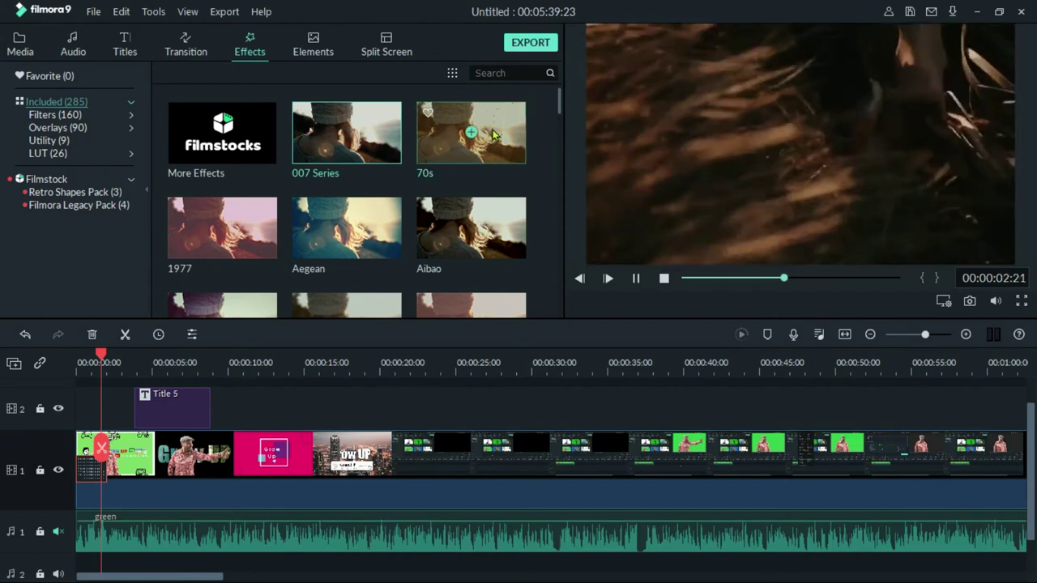
left_click(474, 152)
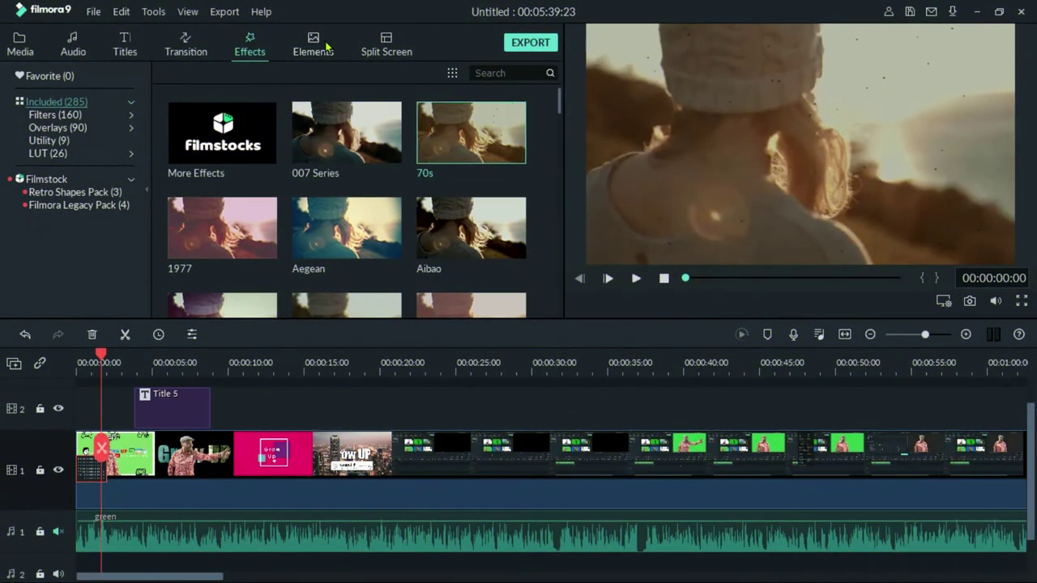
Step: Browse the elements library and place Airplane1 on the second video track at about 00:00:12
left_click(322, 48)
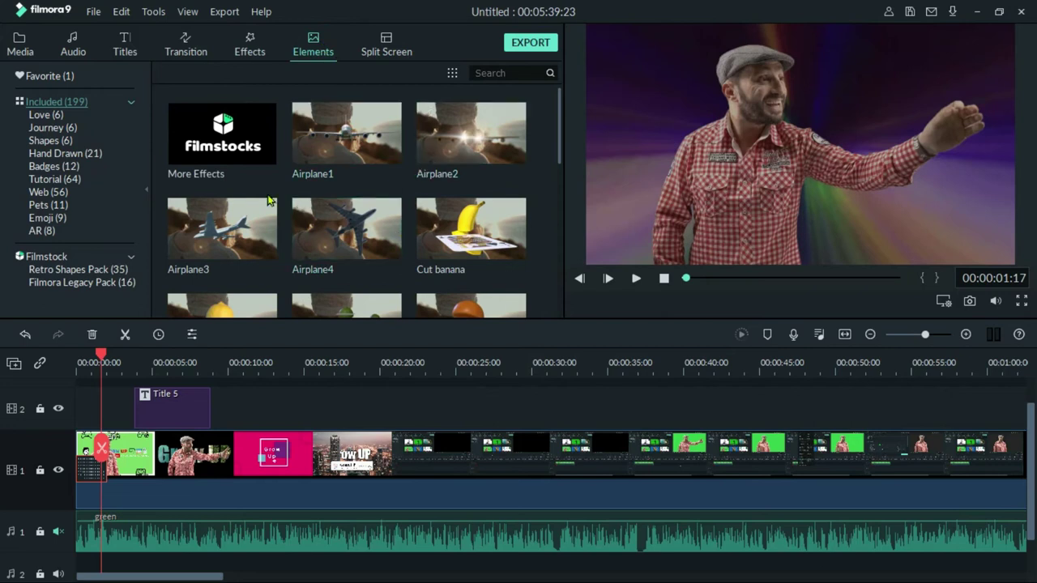
scroll(286, 199, "down", 5)
scroll(285, 196, "up", 8)
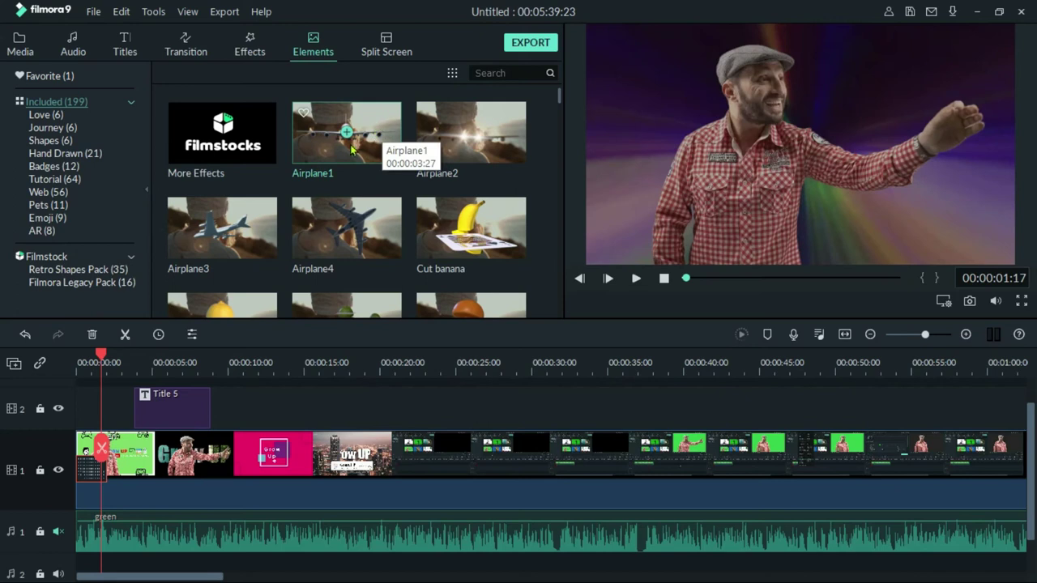
left_click_drag(367, 126, 280, 409)
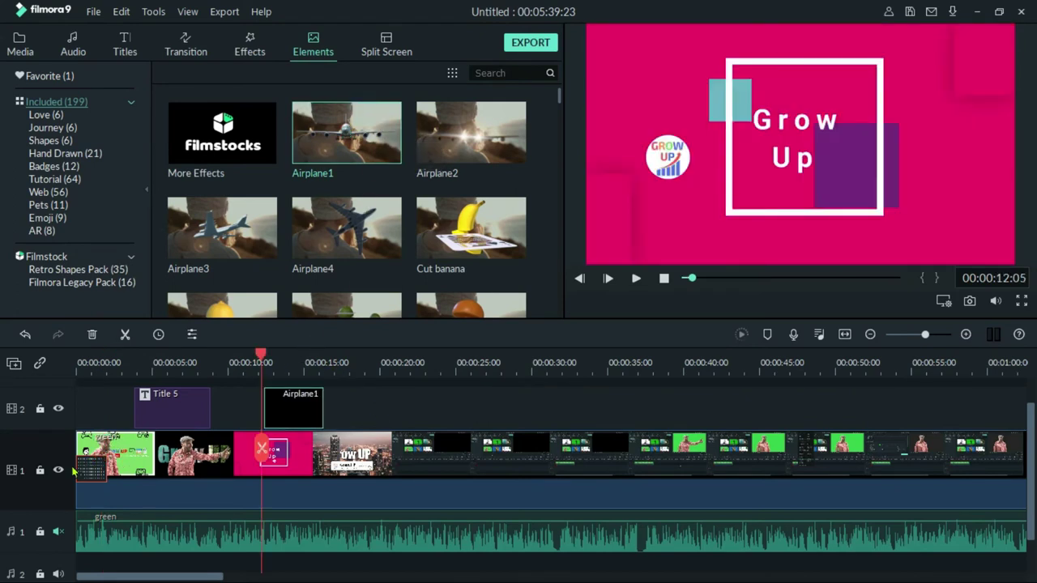
Step: Hide the first video track and play the Airplane1 element on its own
left_click(58, 470)
left_click_drag(248, 369, 251, 371)
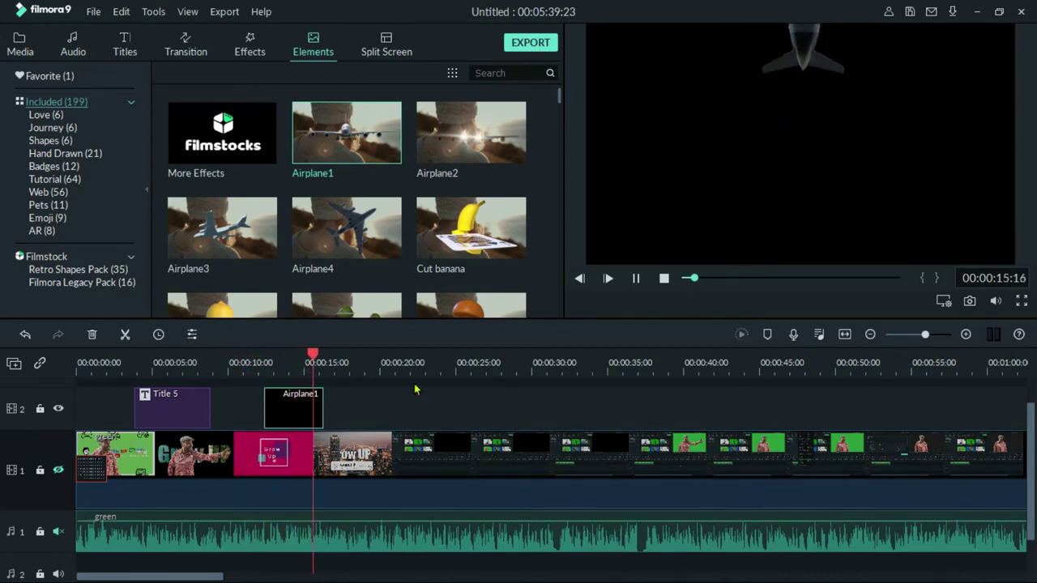
key("space")
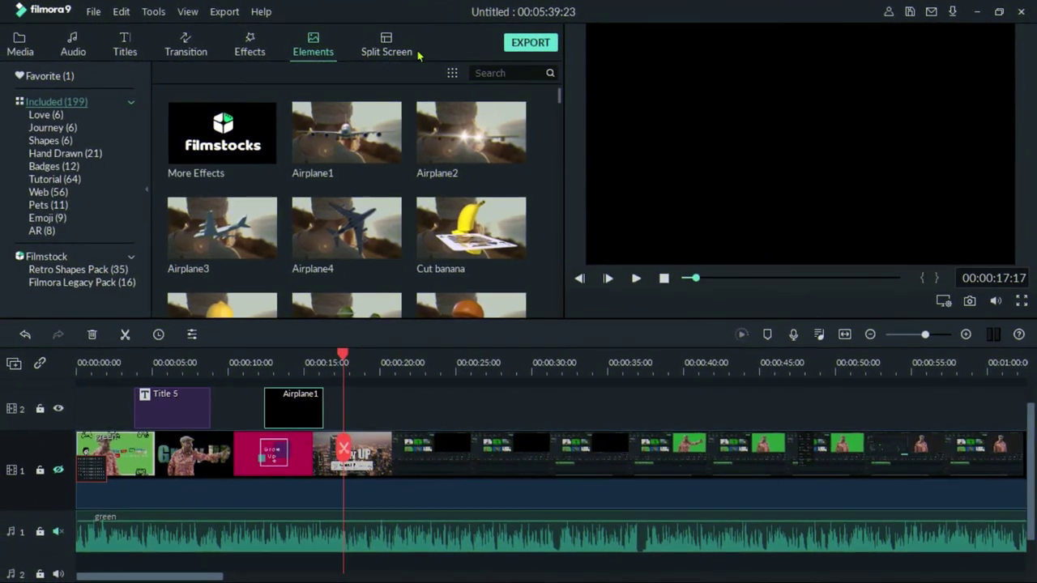
Step: Preview the split screen layout with two equal side-by-side panes
left_click(391, 55)
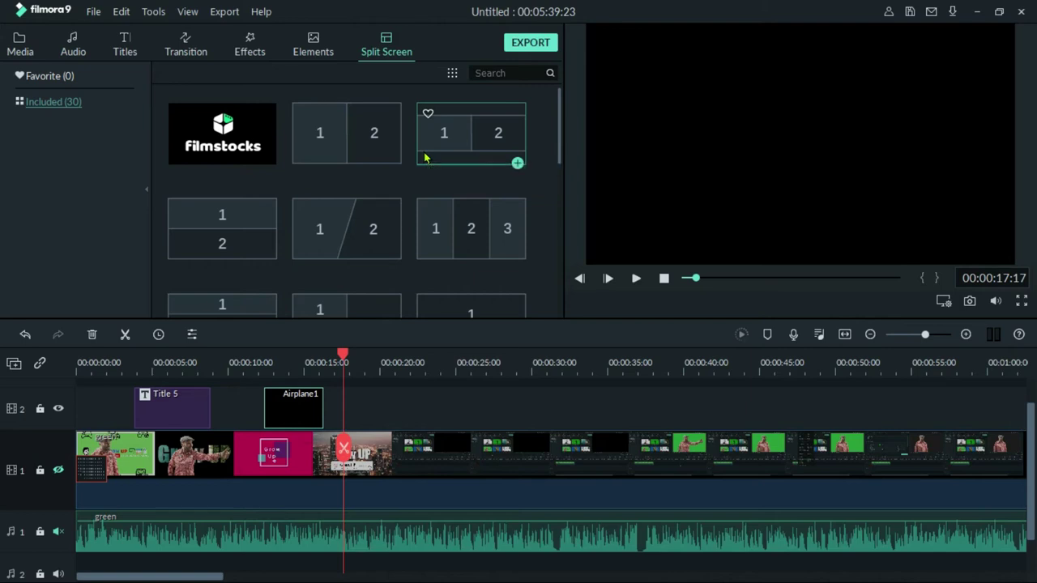
left_click(353, 136)
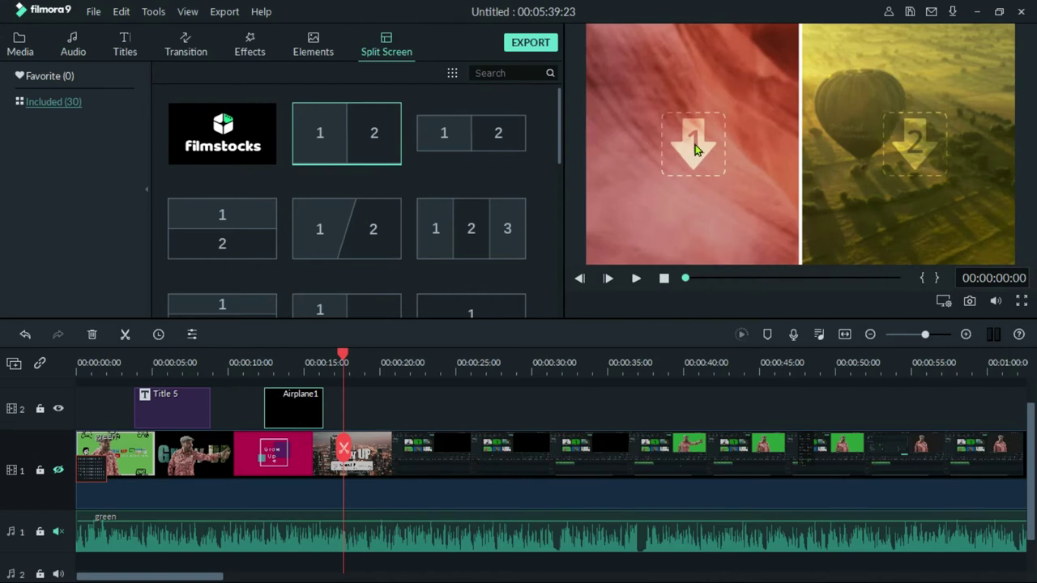
left_click(703, 143)
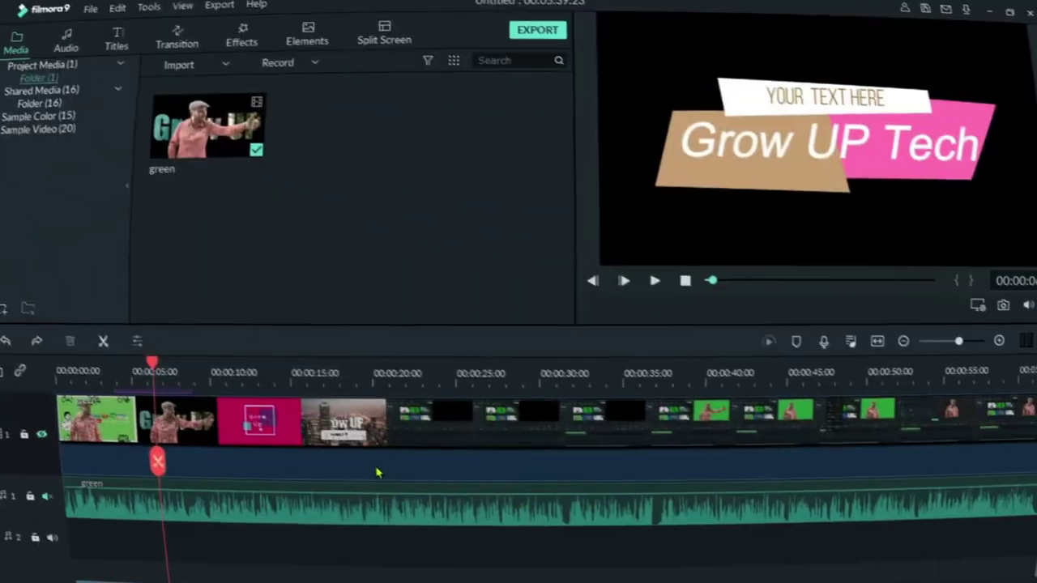
Step: Open the audio settings of the detached green audio clip and lower its volume to about -2.28 dB
left_click(352, 486)
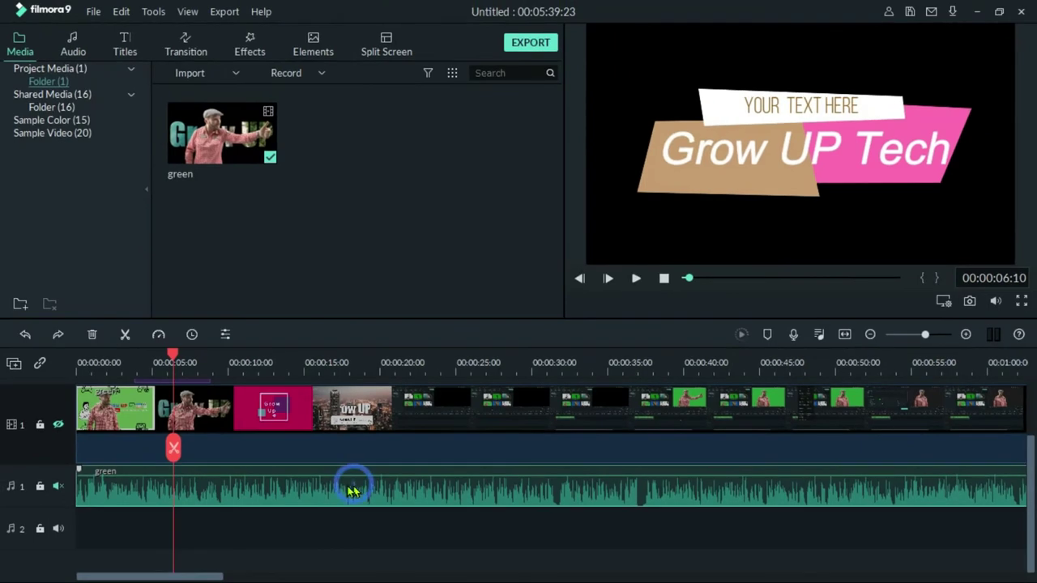
double_click(250, 489)
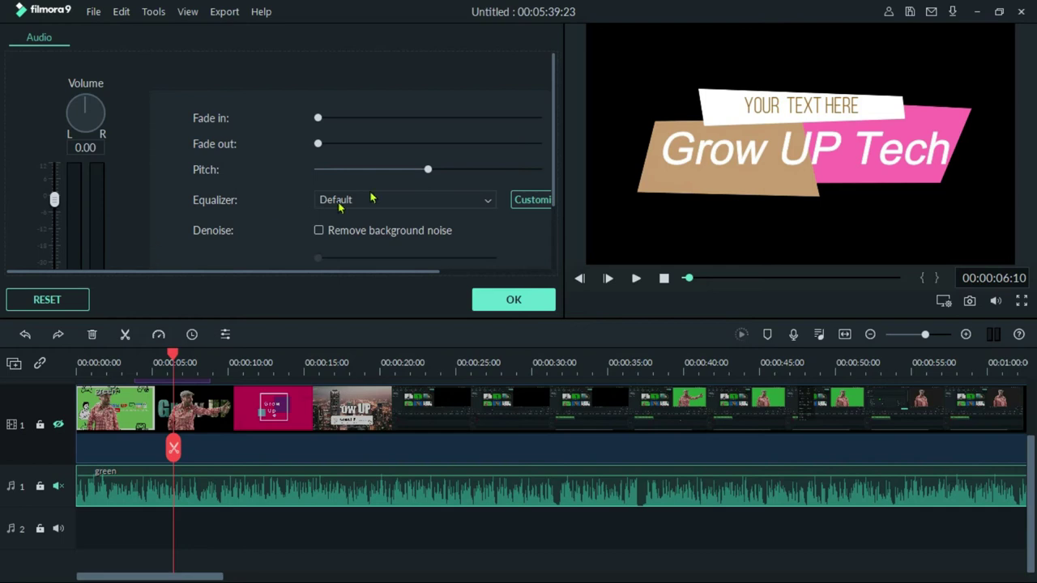
mouse_move(54, 199)
left_mouse_down()
mouse_move(54, 163)
mouse_move(54, 213)
left_mouse_up()
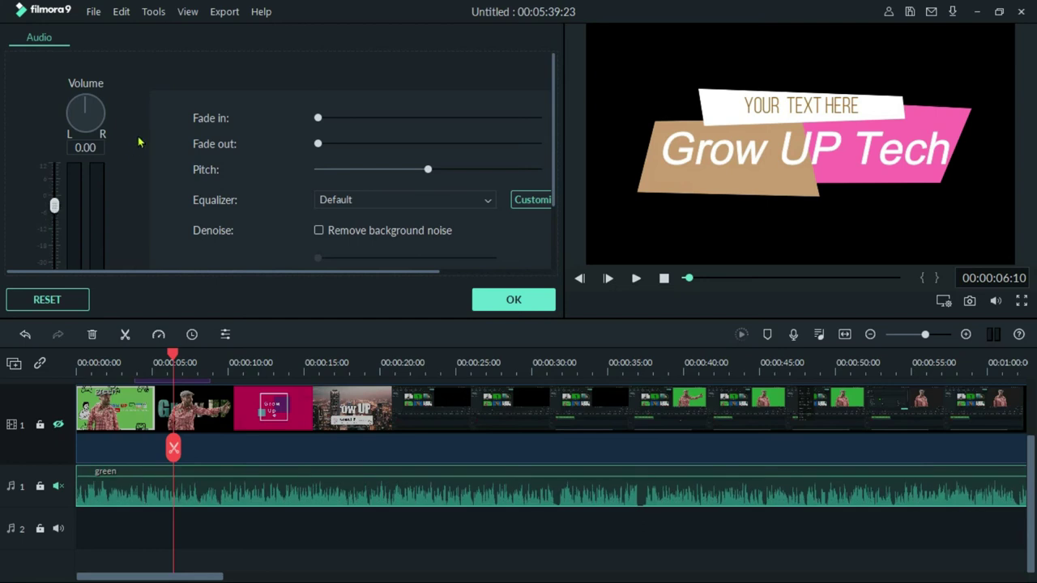
Step: Try shifting the green audio's balance toward the right and left channels, and set it to -6.00
left_click_drag(85, 102, 119, 122)
left_click_drag(99, 119, 59, 127)
left_click_drag(71, 119, 86, 94)
Step: Adjust the green audio's fade-in, extending it on the timeline clip to about 00:00:08:22
left_click_drag(318, 118, 238, 131)
mouse_move(116, 474)
mouse_move(81, 473)
left_click_drag(81, 472, 209, 470)
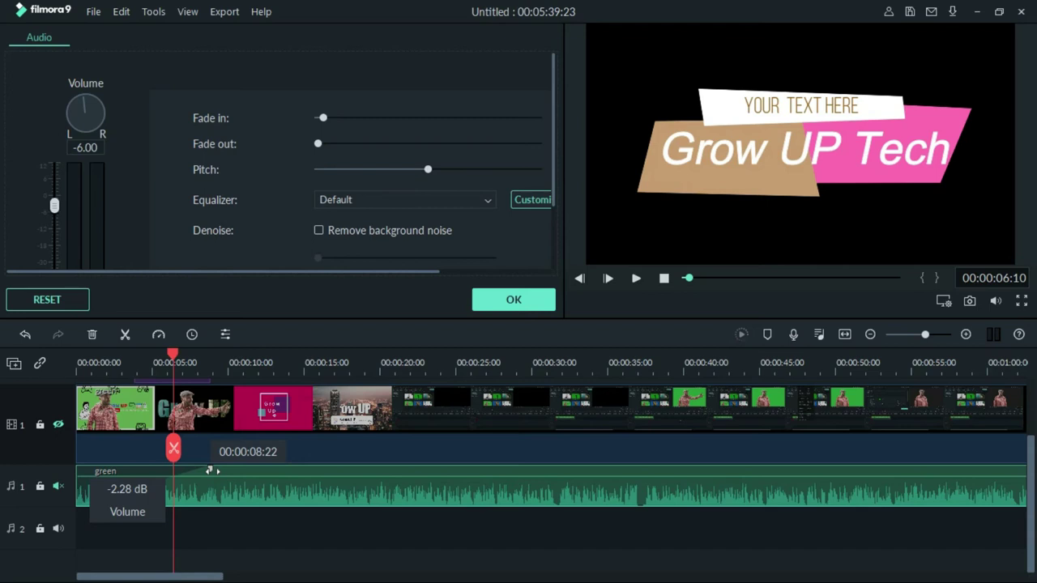
Step: Remove the fade-in from the green audio clip, unmute its track, and play the opening seconds
left_click_drag(209, 470, 106, 450)
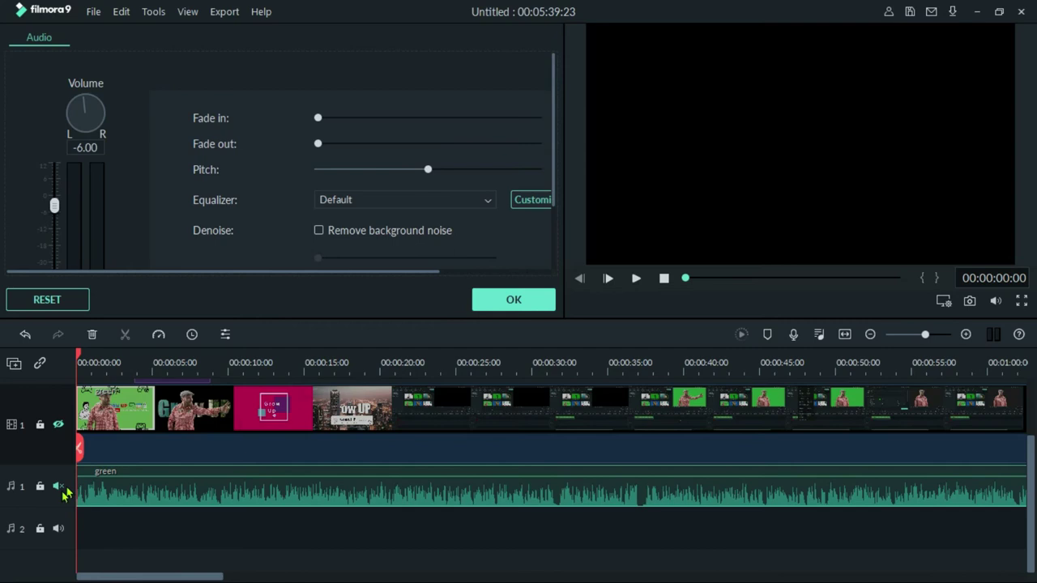
key("space")
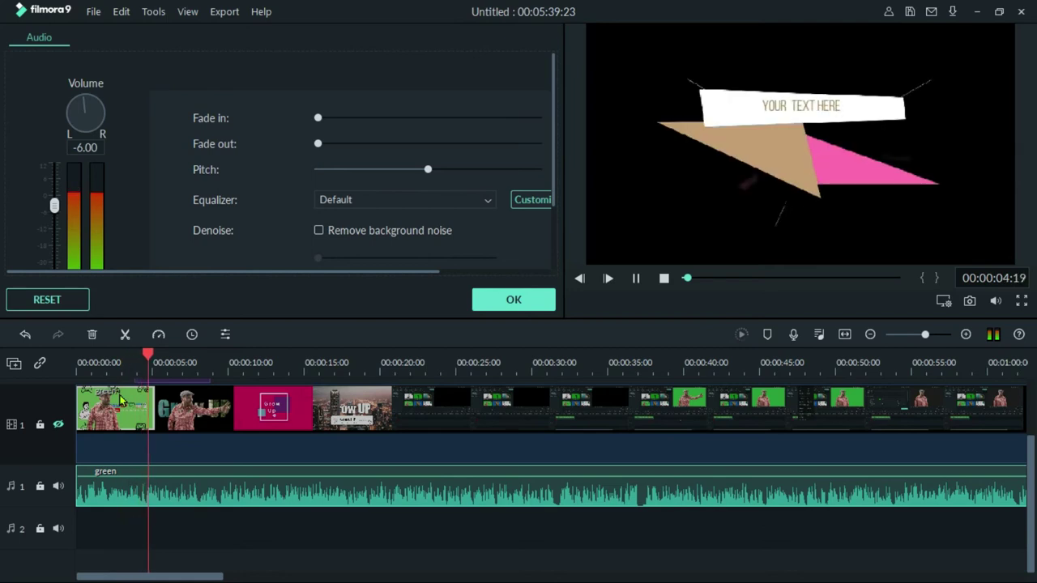
key("space")
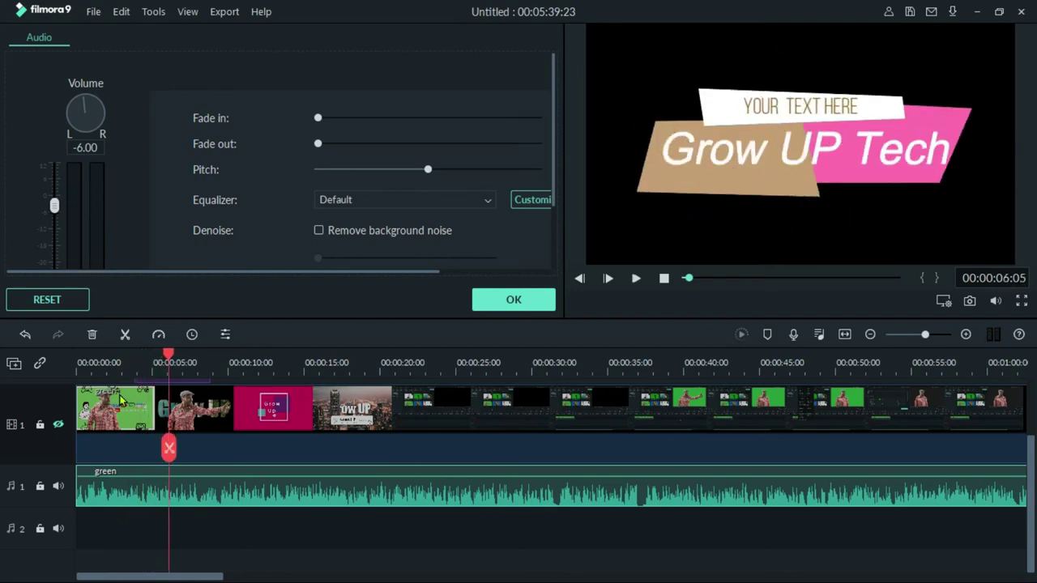
left_click_drag(168, 361, 40, 363)
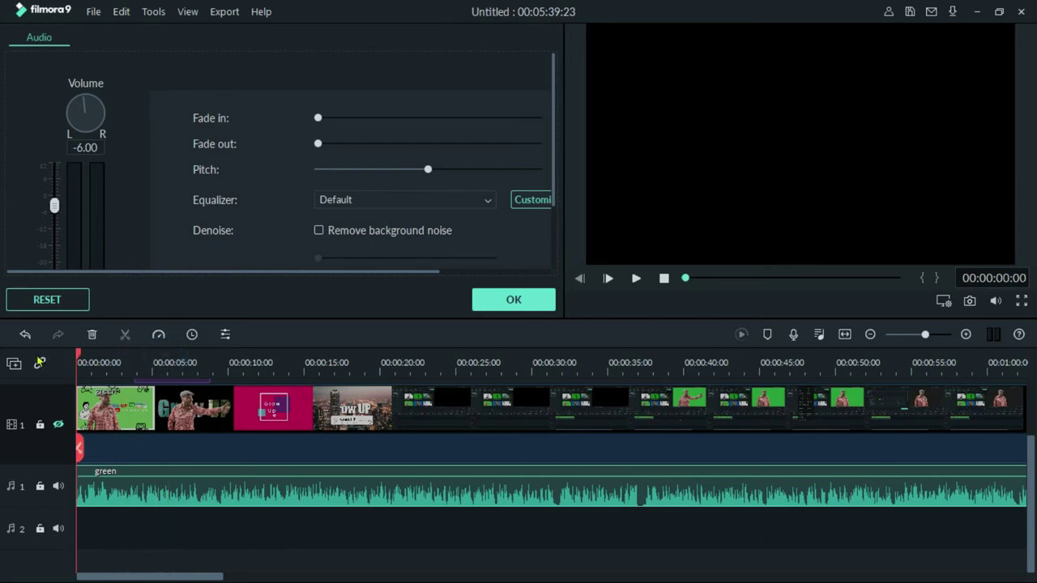
Step: Apply a longer fade-in to the green audio clip in its audio settings and listen to it from the start
mouse_move(318, 118)
left_mouse_down()
mouse_move(374, 123)
mouse_move(327, 130)
mouse_move(334, 127)
left_mouse_up()
key("space")
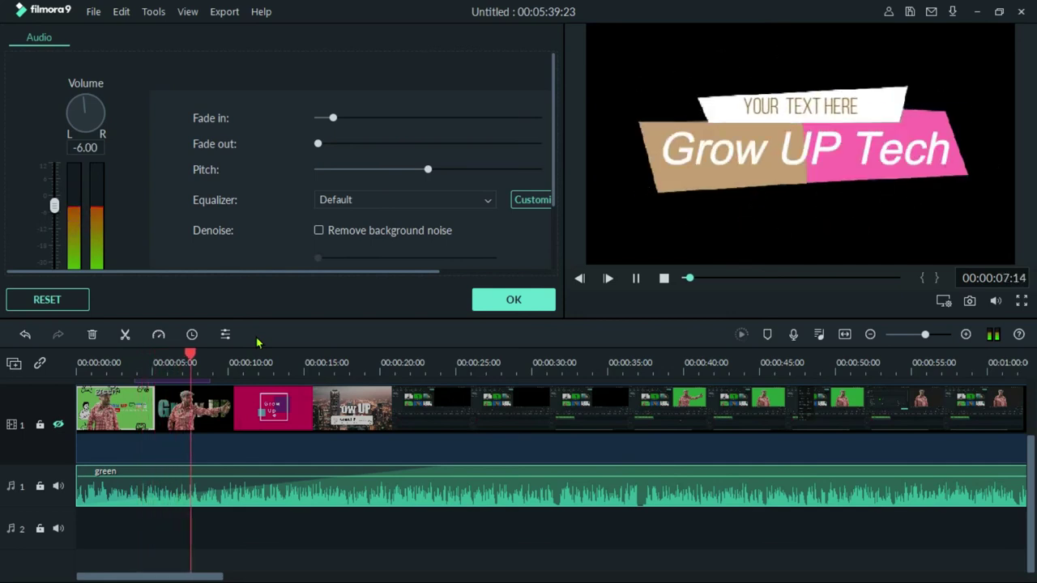
key("ctrl+slash")
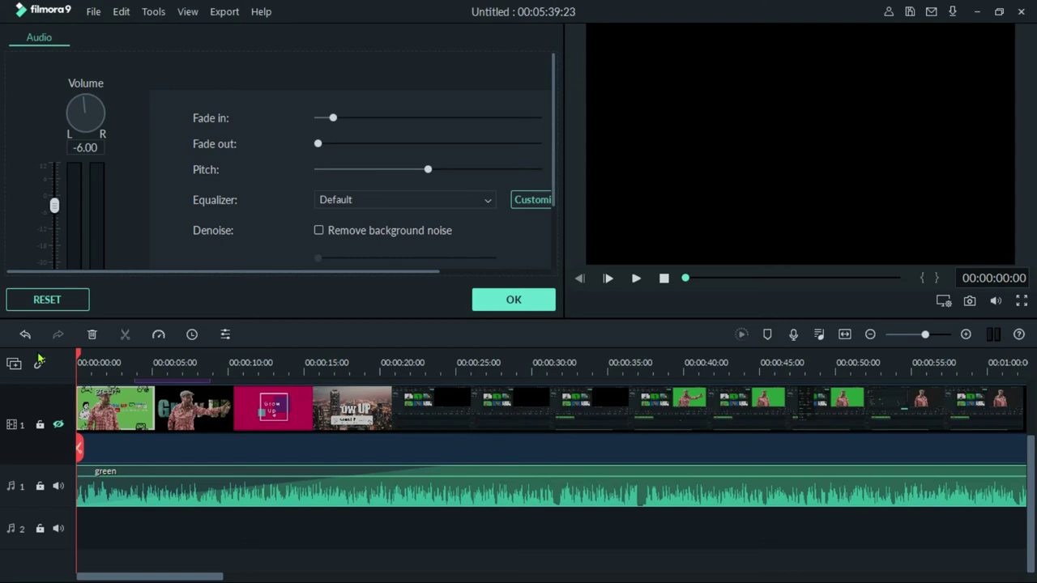
Step: Try adjusting the fade-out at the end of the green audio clip, in the audio settings and on the timeline
left_click_drag(319, 148, 289, 154)
left_click_drag(177, 579, 882, 577)
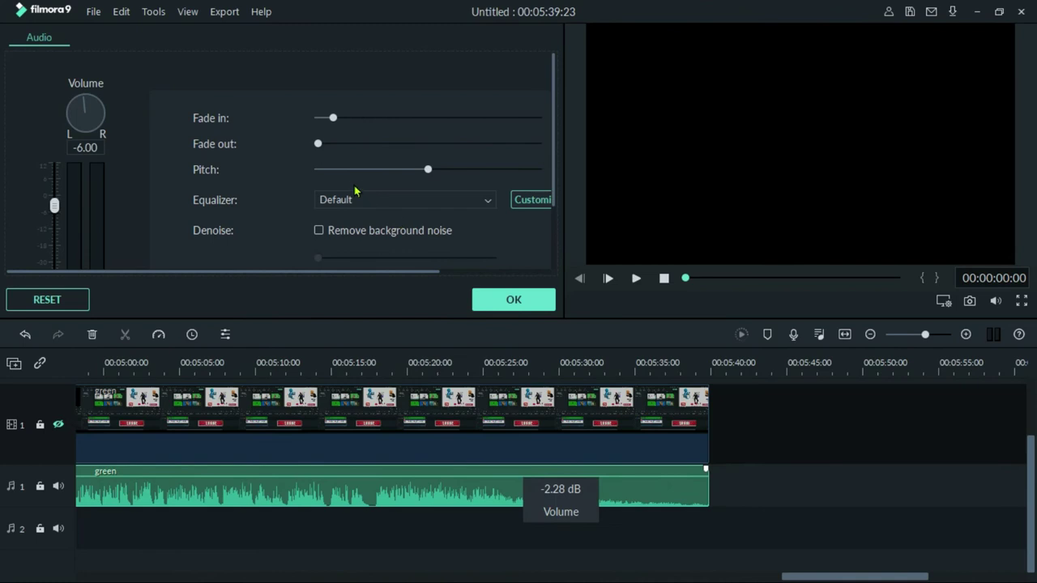
mouse_move(316, 144)
left_mouse_down()
mouse_move(346, 147)
mouse_move(309, 149)
left_mouse_up()
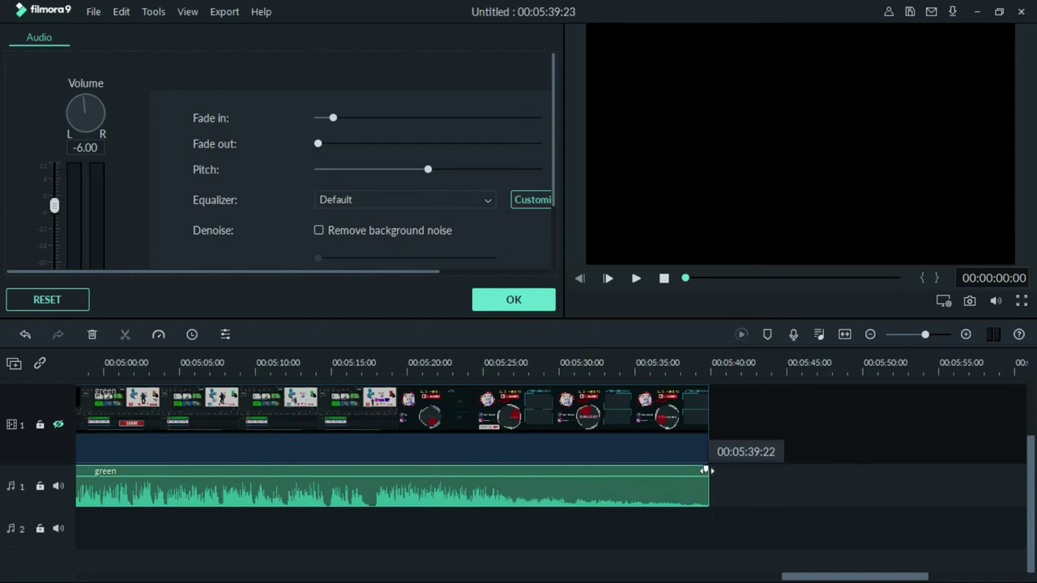
mouse_move(706, 470)
left_mouse_down()
mouse_move(357, 470)
mouse_move(747, 442)
left_mouse_up()
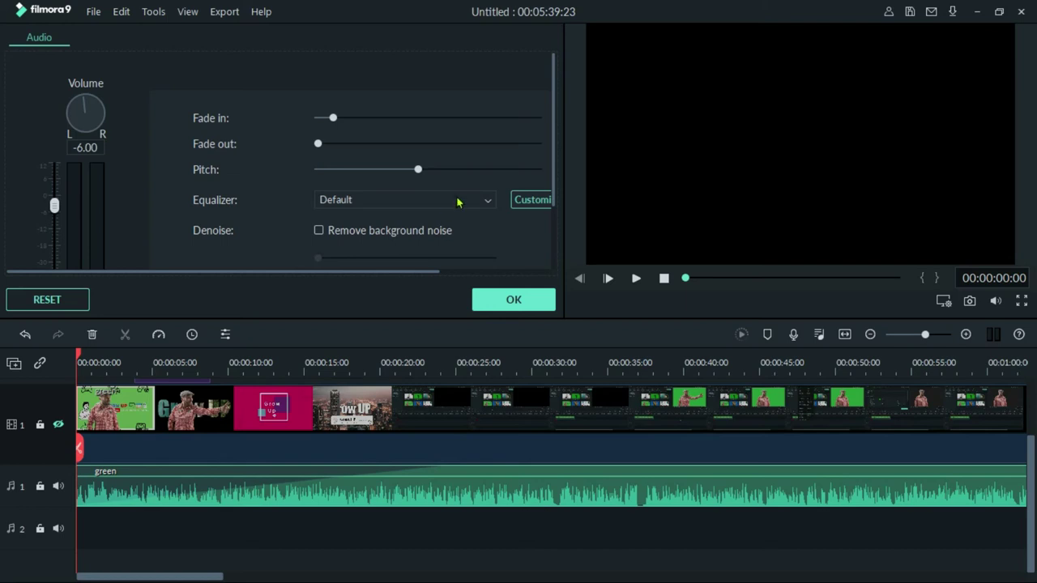
Step: Try a pitch well below the midpoint on the green audio clip and play the opening seconds
left_click_drag(415, 170, 380, 174)
key("space")
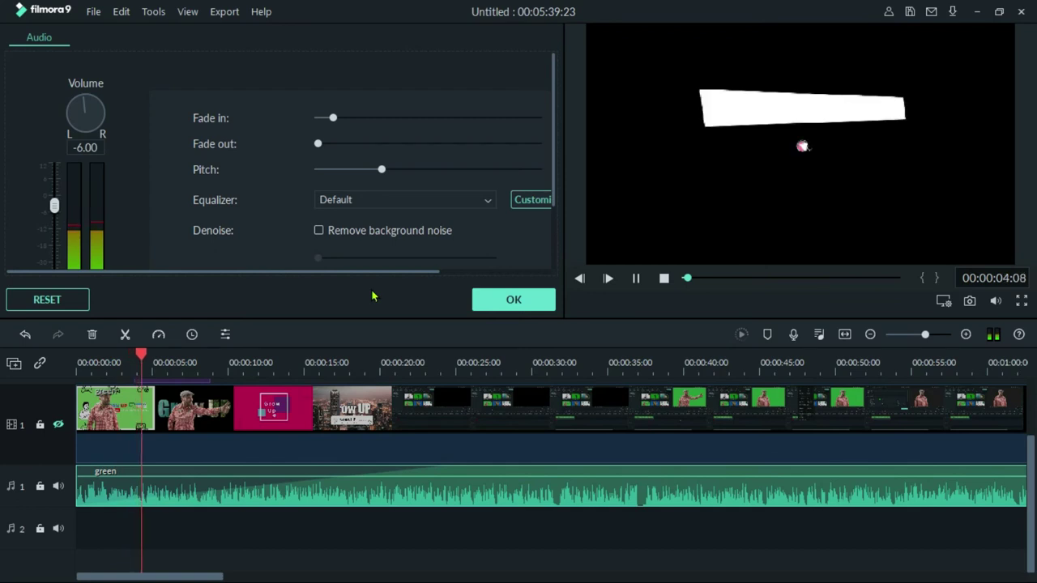
key("space")
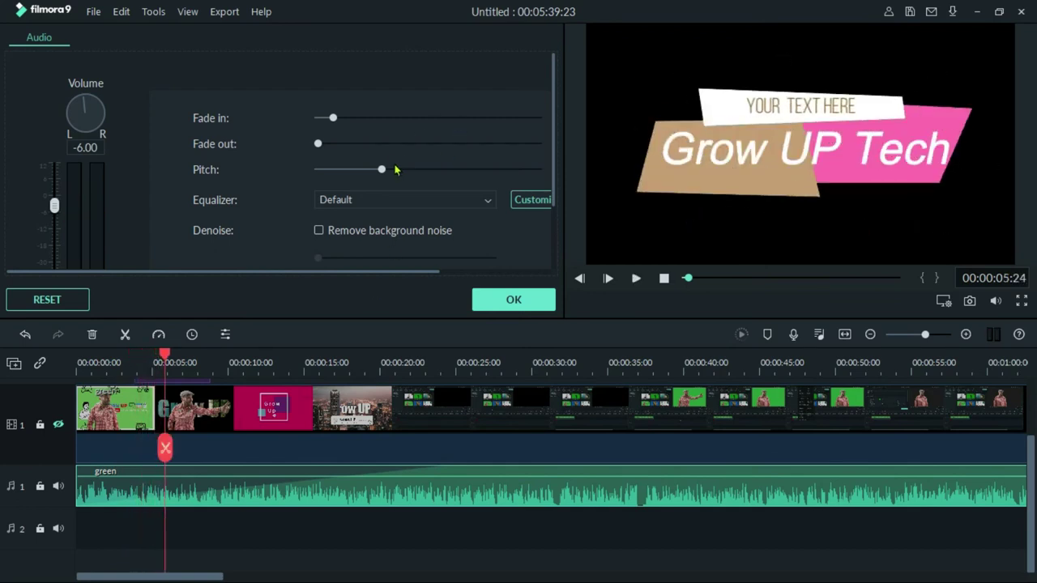
Step: Raise the green audio's pitch above the midpoint, play it from the start, and return the playhead to the beginning
left_click_drag(436, 176, 475, 171)
left_click_drag(165, 354, 122, 357)
left_click_drag(55, 366, 15, 363)
key("space")
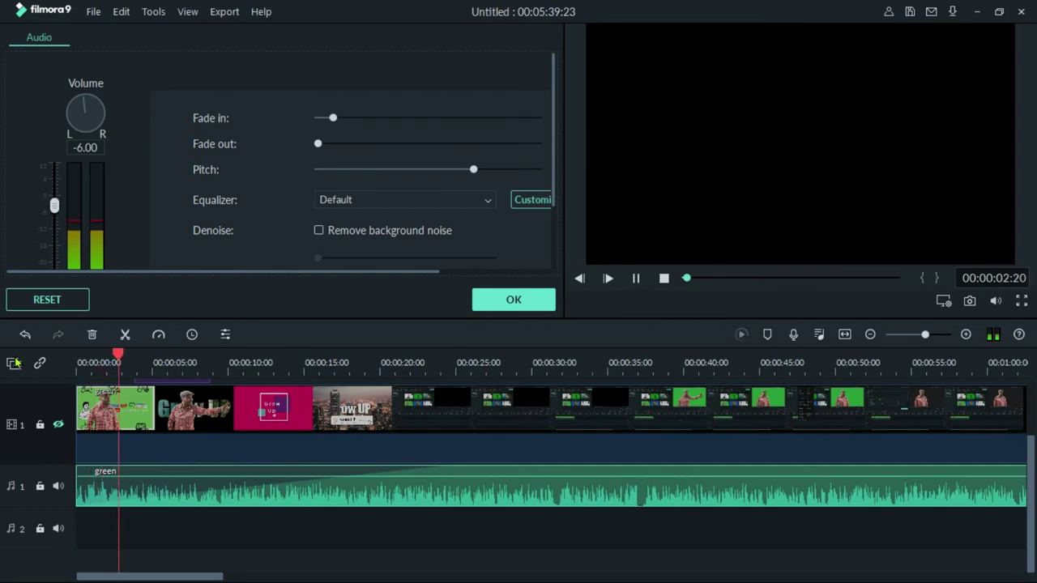
key("space")
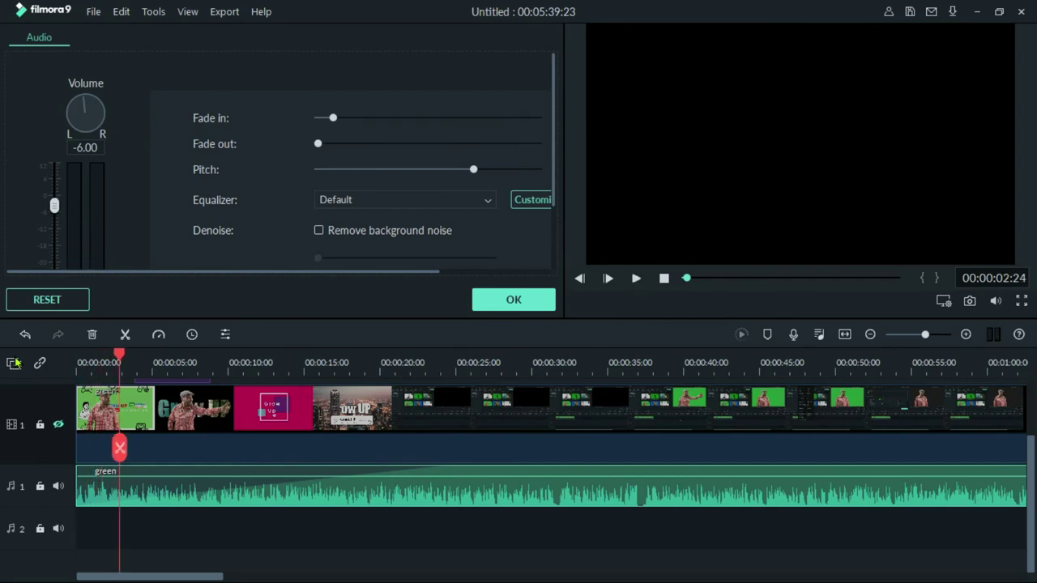
key("Home")
Step: Look through the equalizer presets, view the custom equalizer's frequency bands, and cancel out of it
left_click(441, 203)
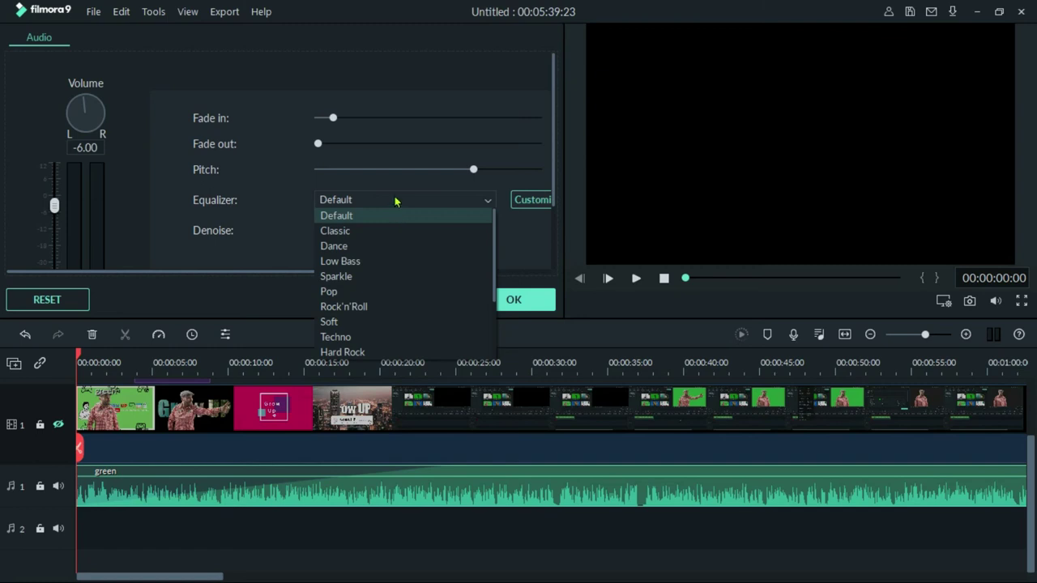
scroll(419, 289, "down", 2)
scroll(419, 289, "up", 2)
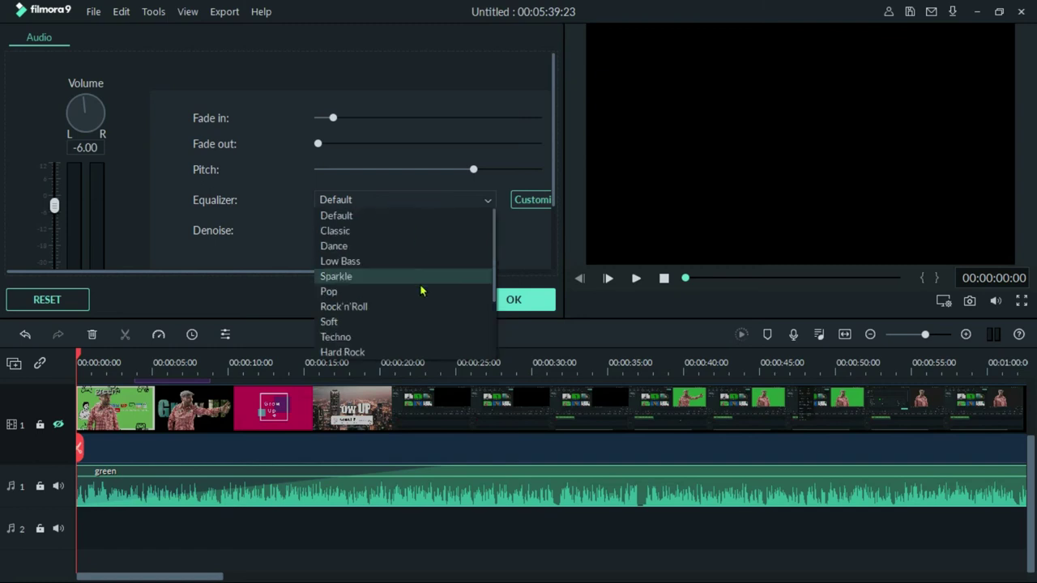
left_click(411, 199)
left_click(530, 199)
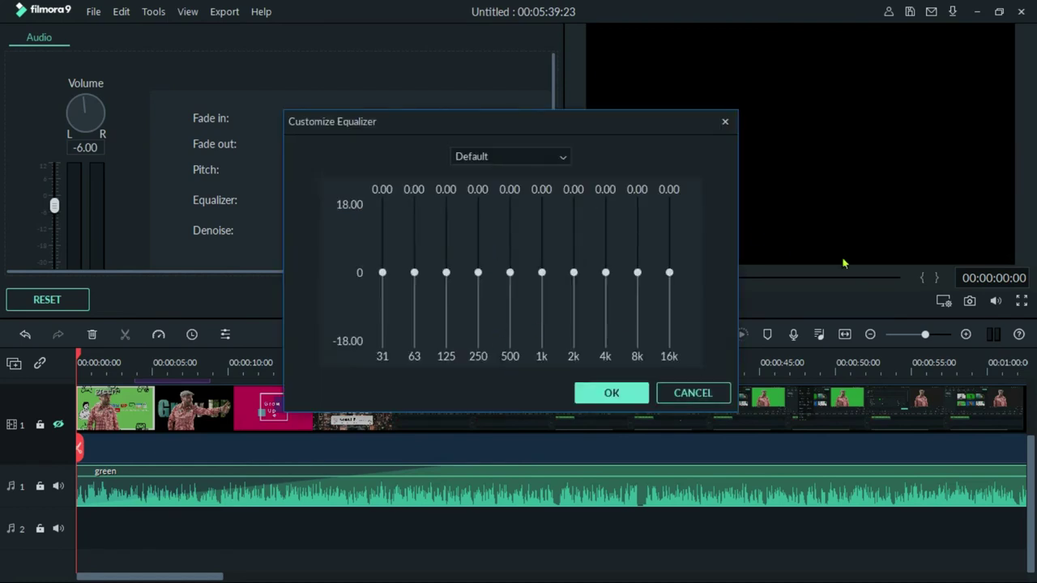
left_click(694, 394)
Step: Turn on background noise removal for the green audio at about Mid strength and confirm the audio settings
left_click_drag(554, 107, 562, 185)
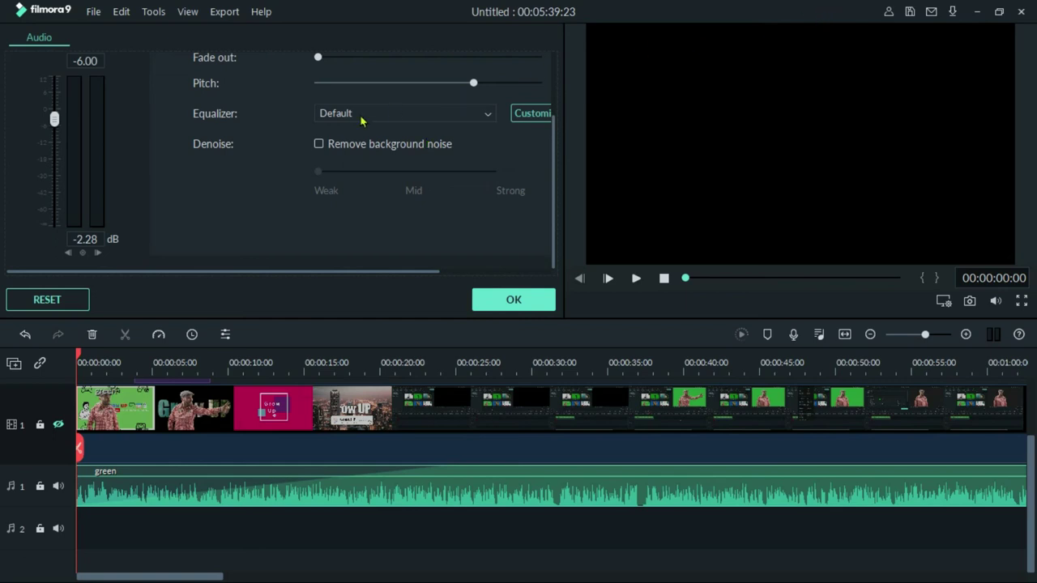
left_click(317, 144)
left_click(406, 173)
left_click_drag(491, 171, 419, 173)
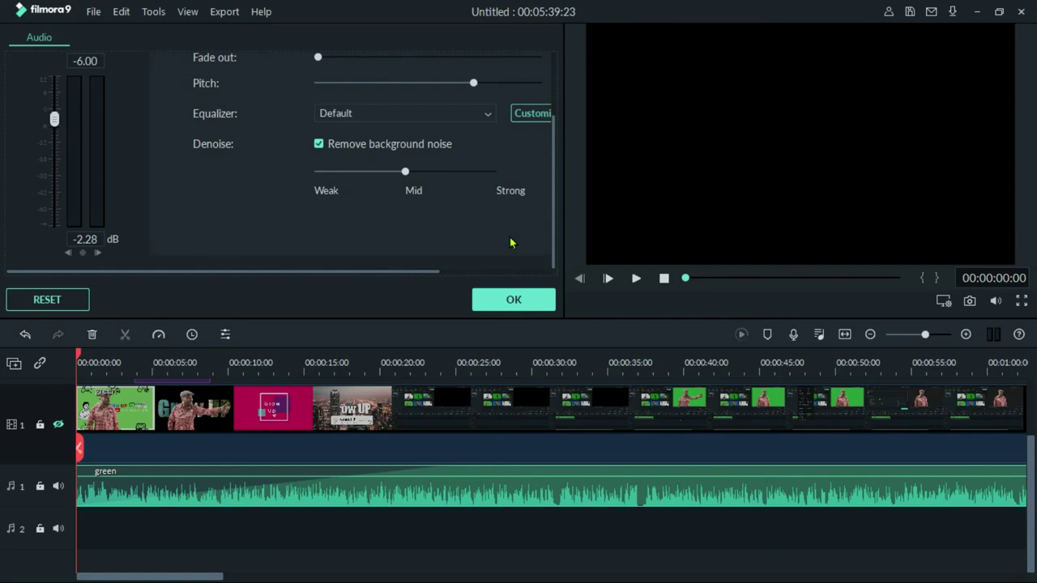
left_click(513, 299)
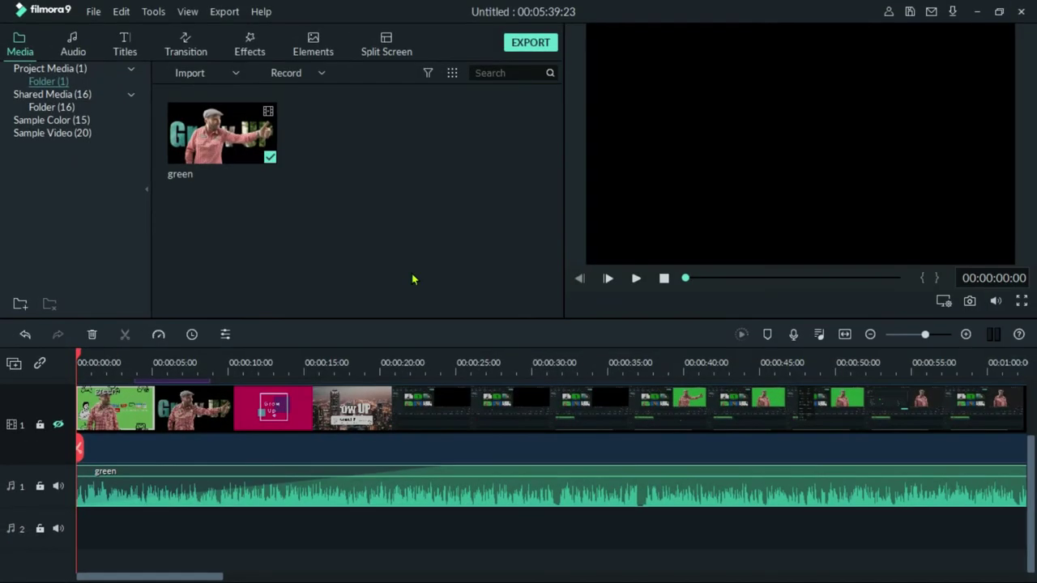
Step: Review the aspect ratio, resolution and frame rate options in the project settings, and accept the settings
left_click(94, 15)
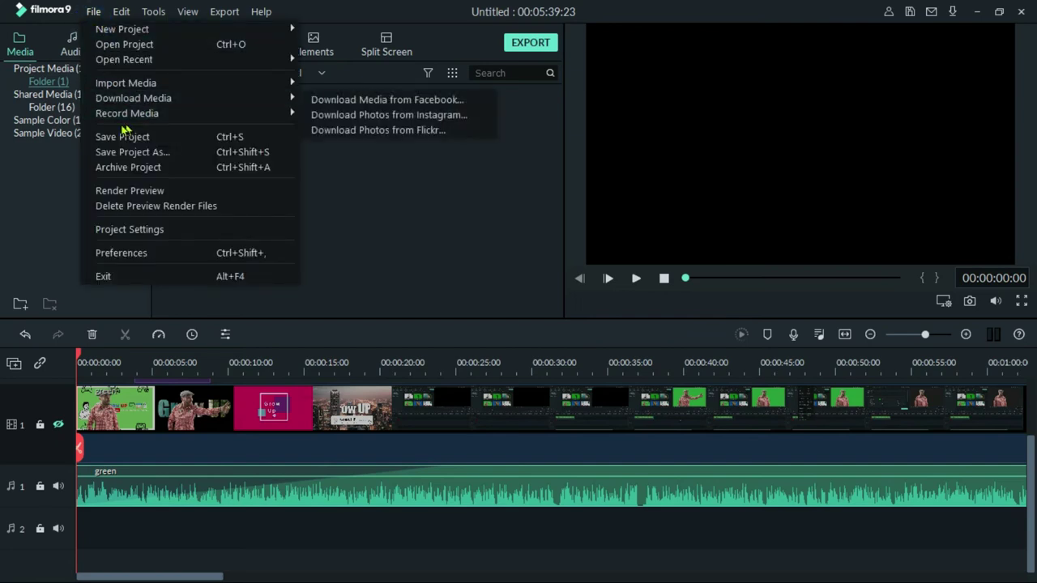
mouse_move(129, 122)
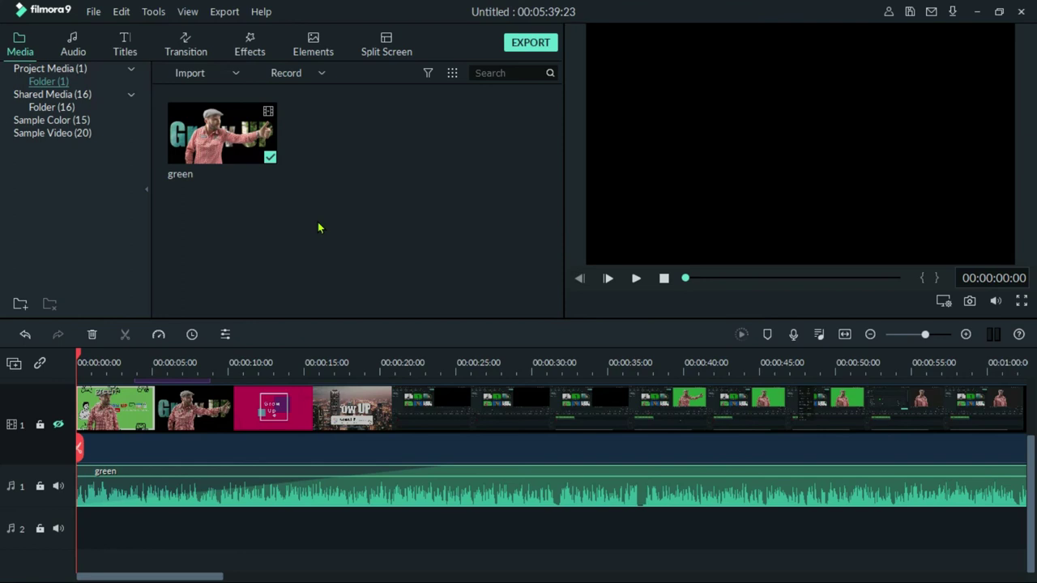
left_click(93, 11)
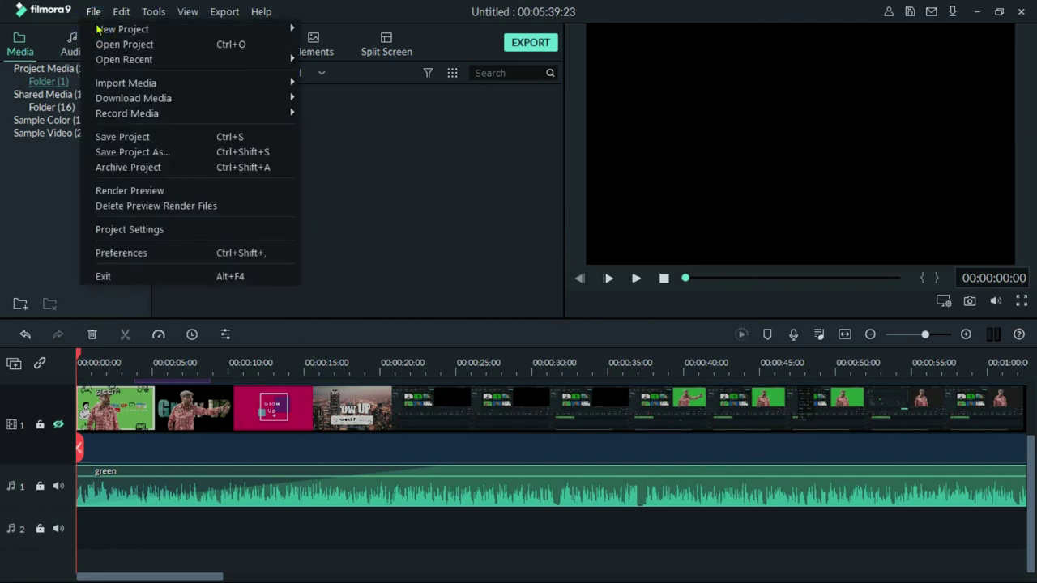
left_click(179, 231)
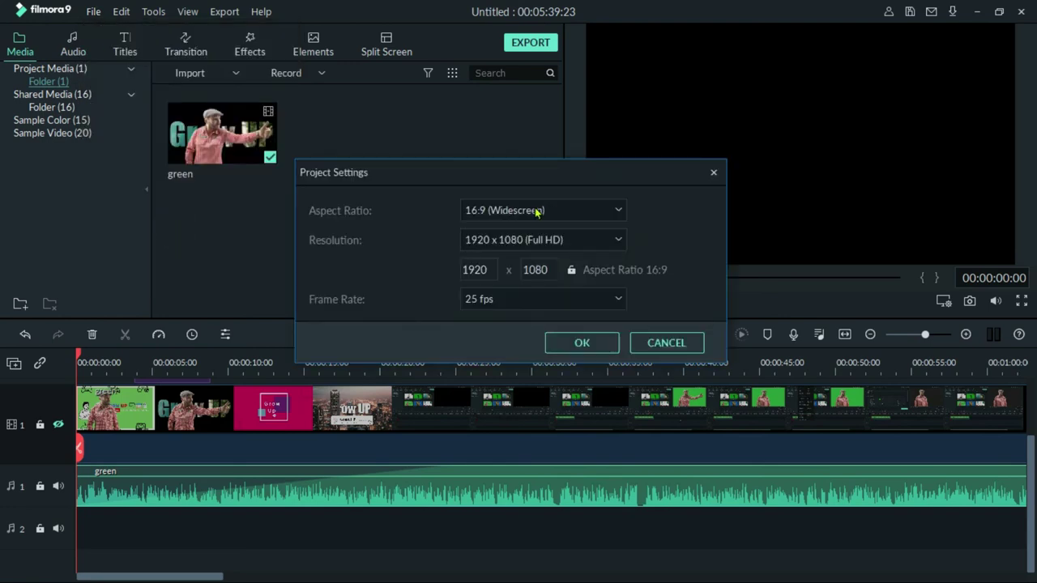
left_click(570, 211)
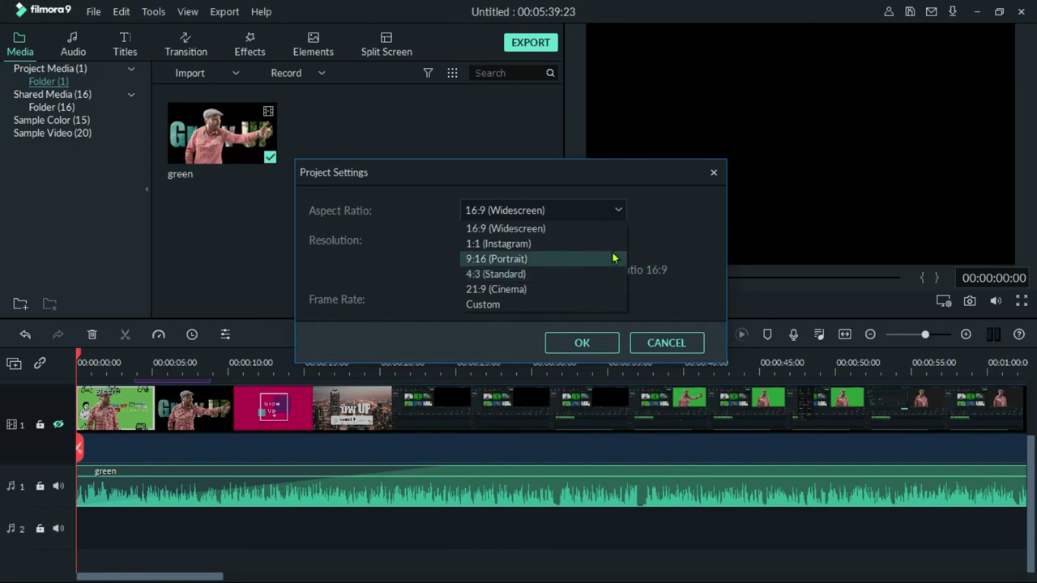
left_click(674, 212)
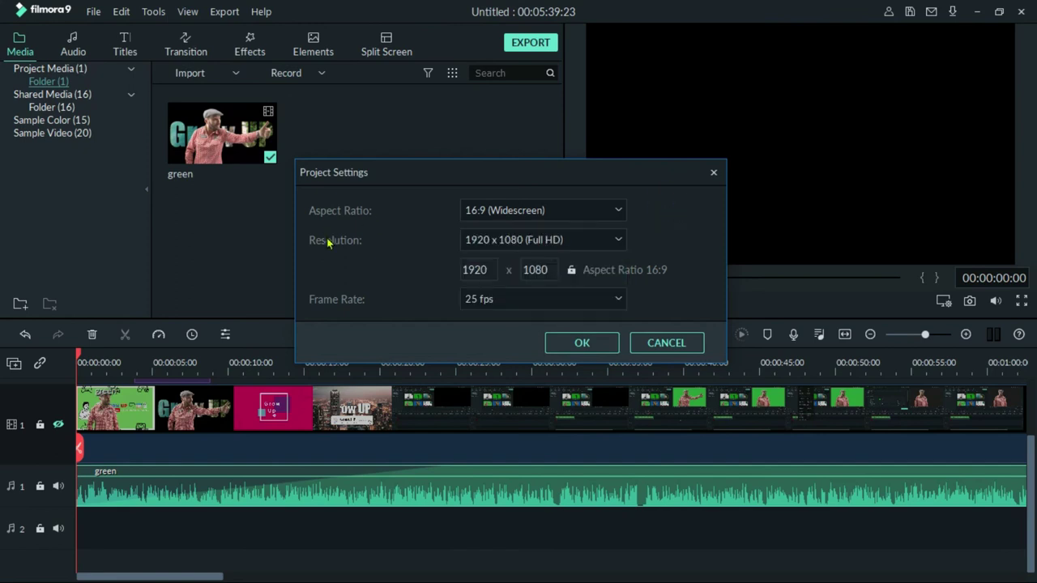
left_click(542, 242)
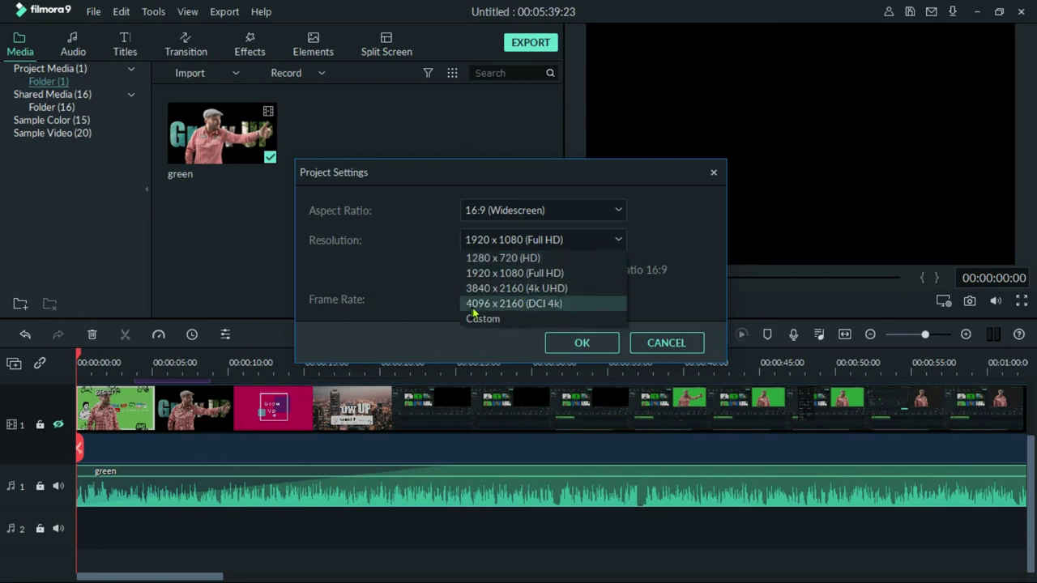
left_click(623, 274)
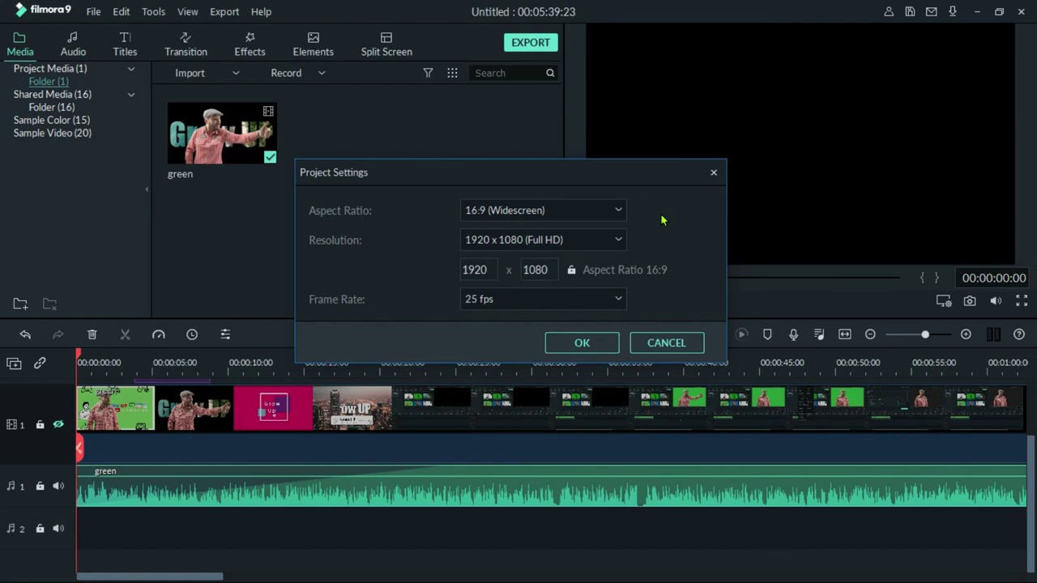
left_click(497, 300)
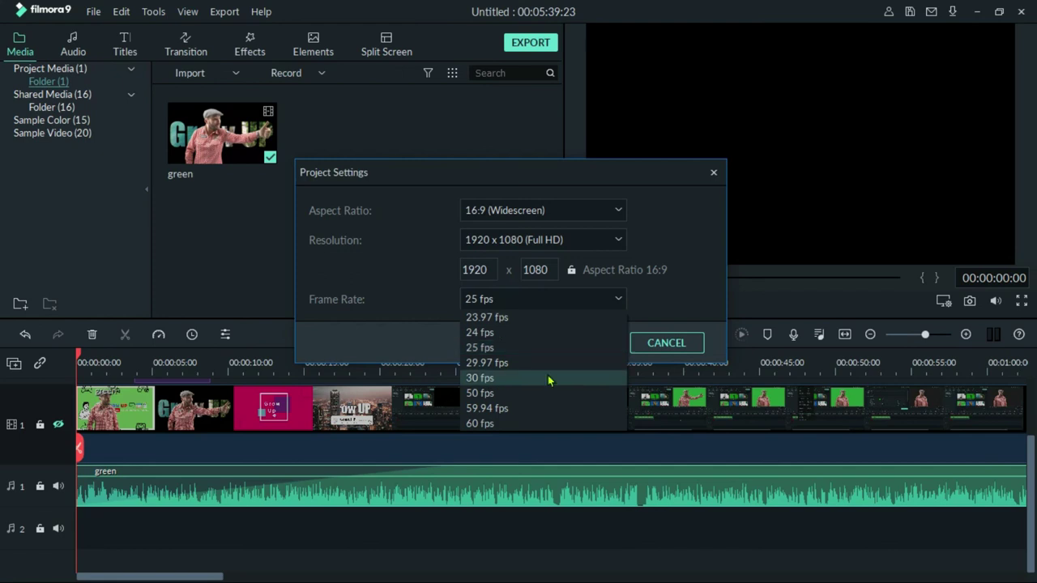
left_click(658, 273)
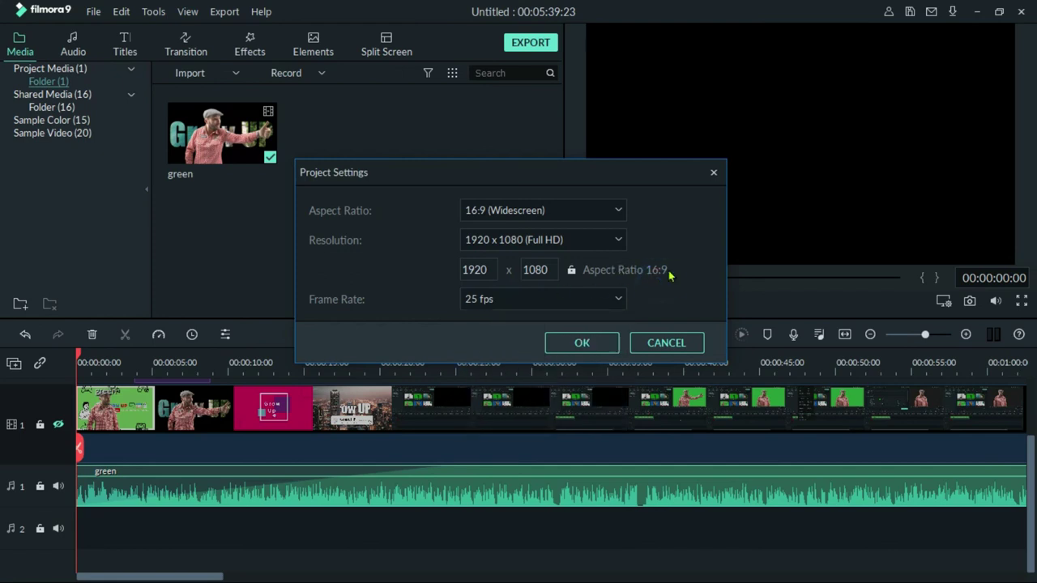
left_click(583, 344)
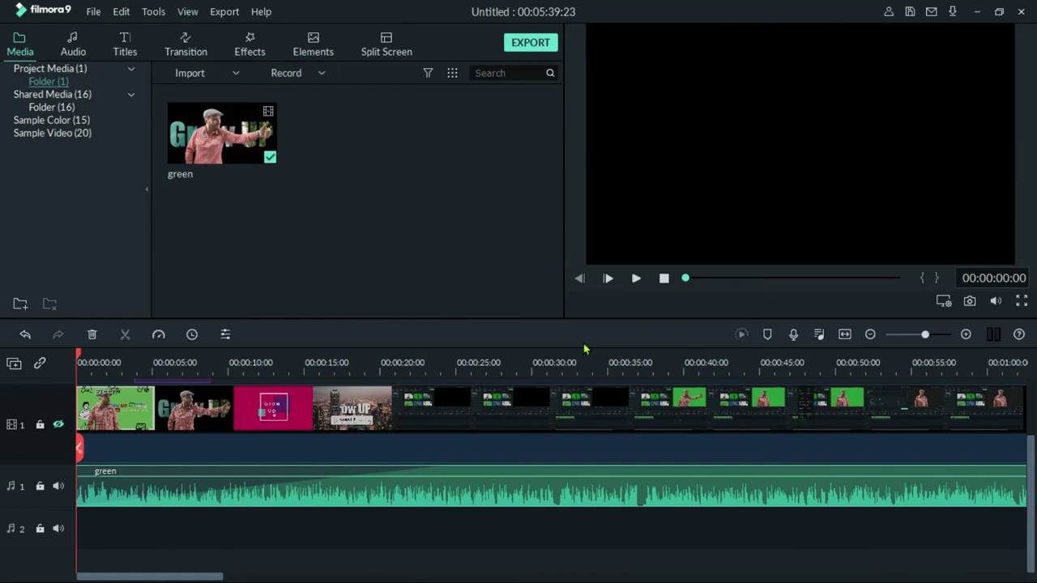
Step: Review the local MP4 export options and the detailed video and audio encoding settings, and close the export without rendering
left_click(523, 42)
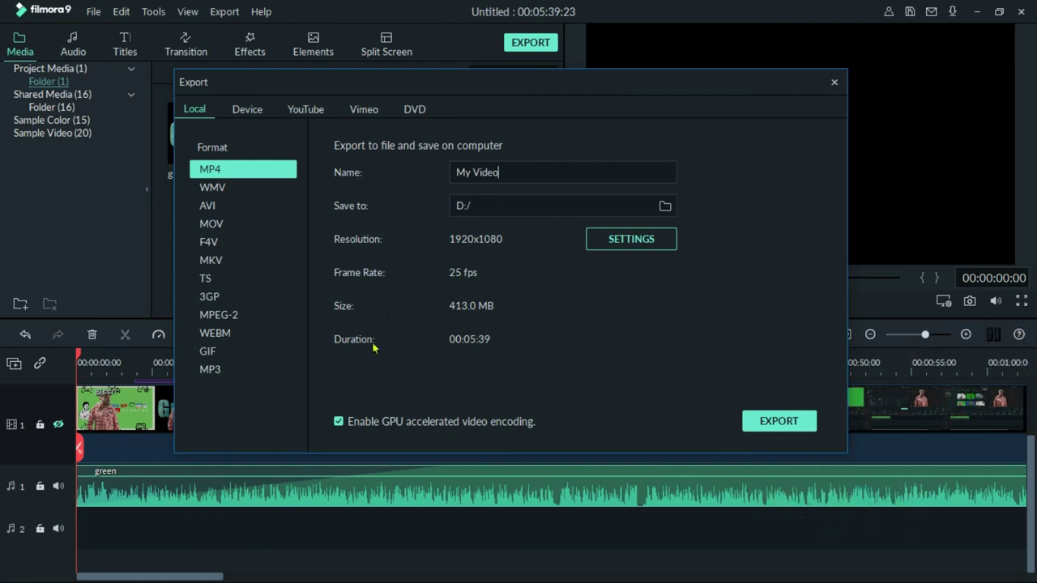
left_click(632, 240)
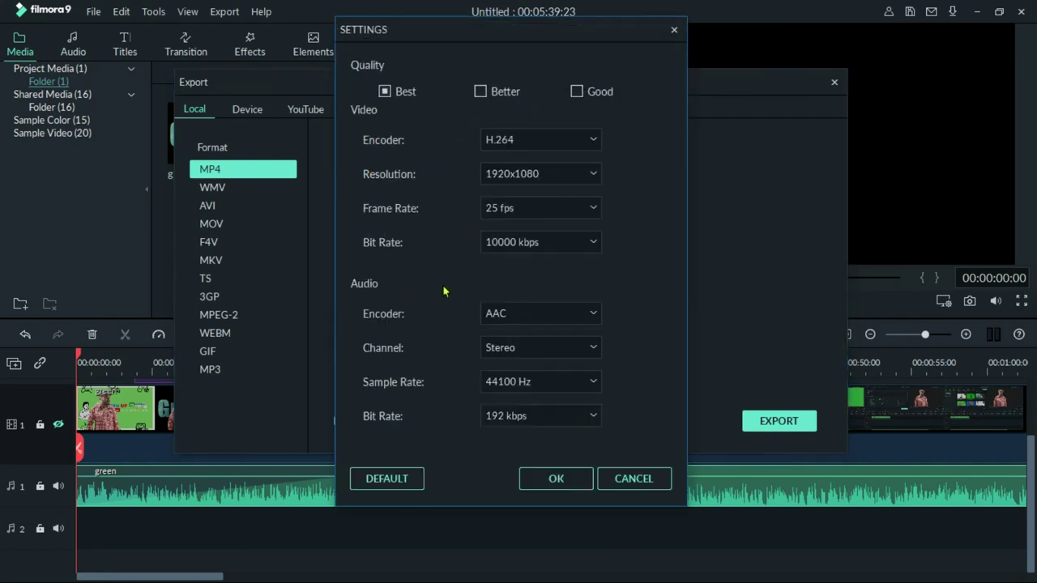
left_click(633, 478)
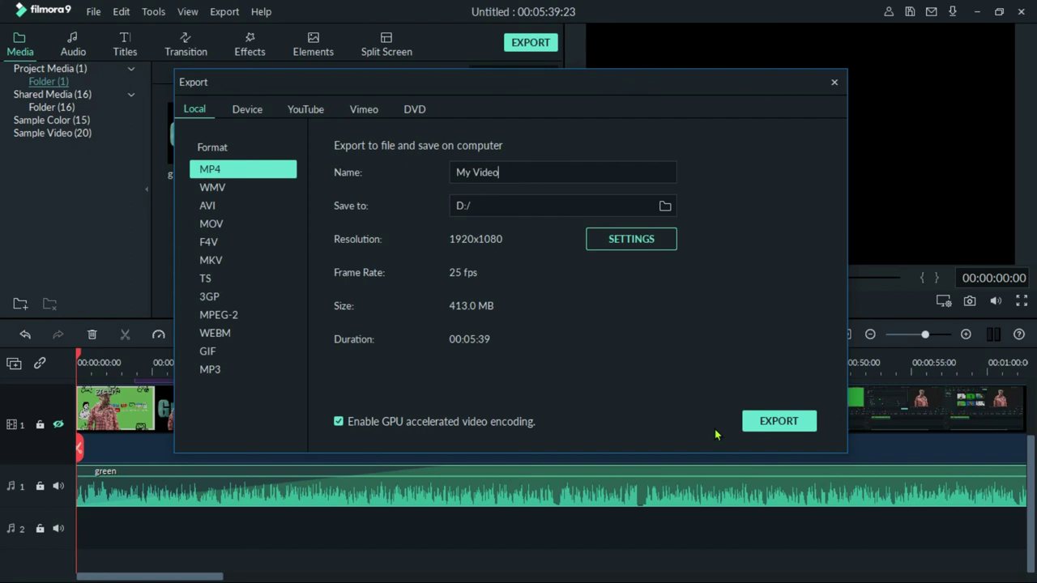
key("Escape")
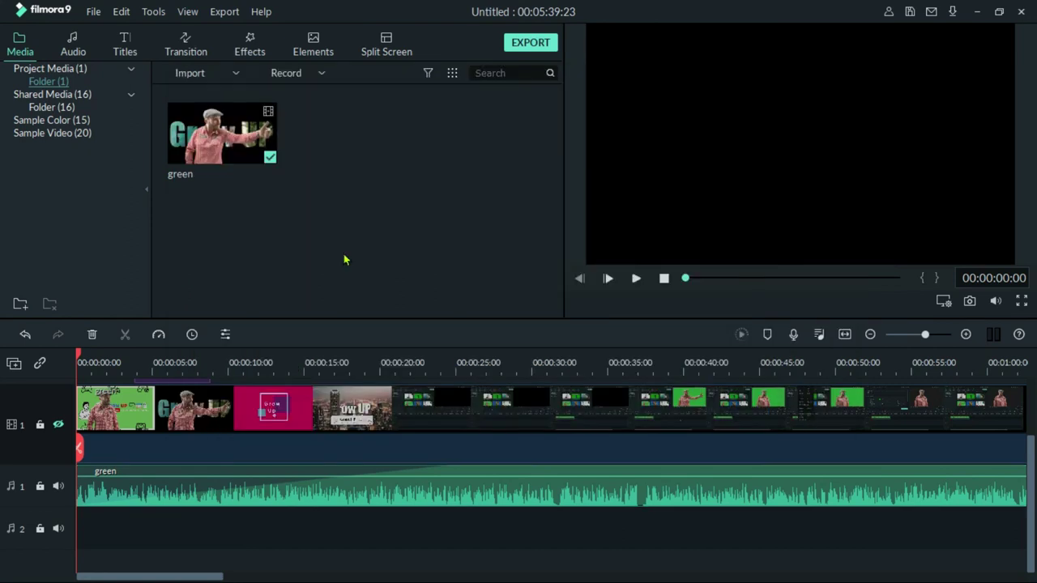